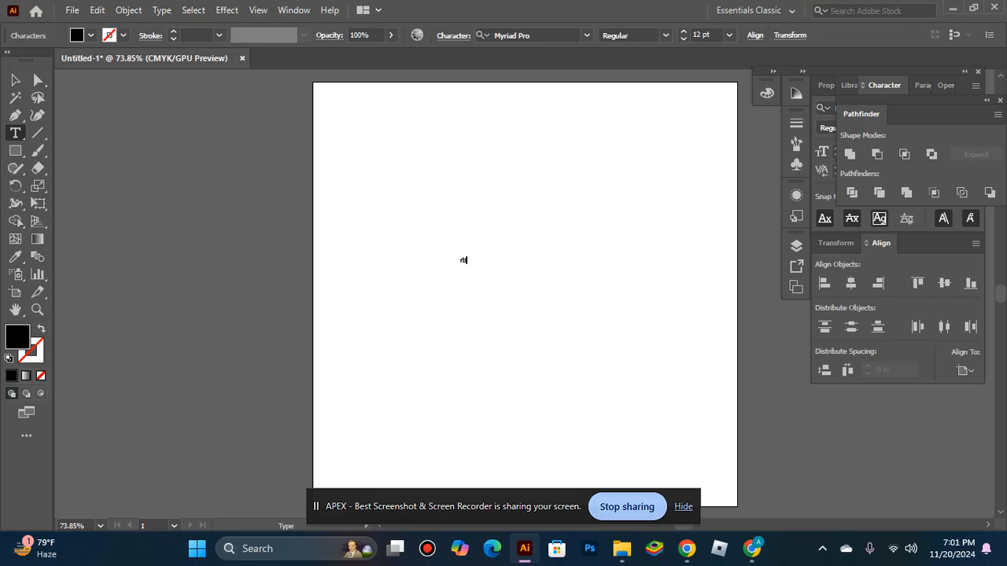
Step: Type the text RB on the artboard and set its font size to 85 pt
text(RB)
key(Escape)
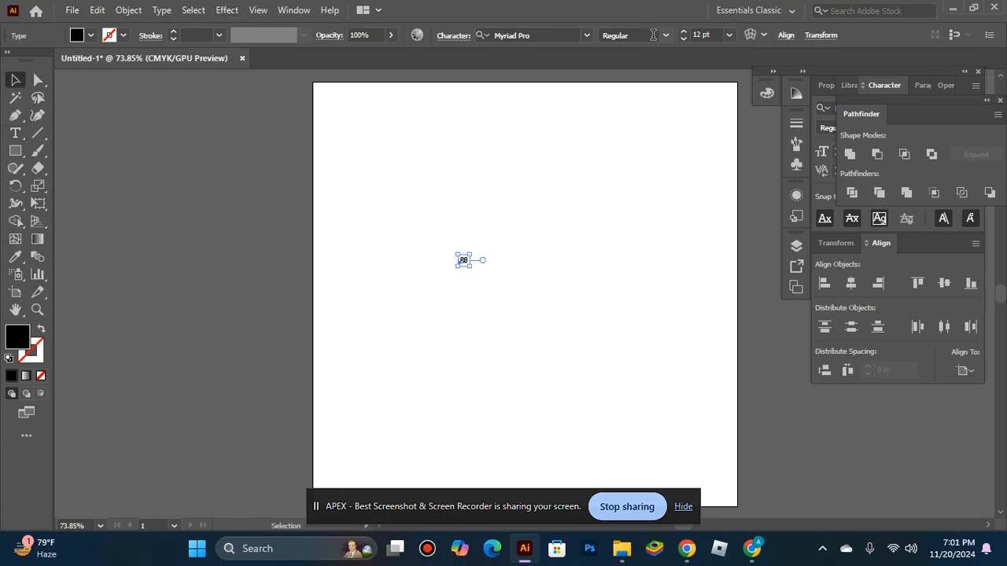
click(683, 31)
drag(684, 32, 683, 31)
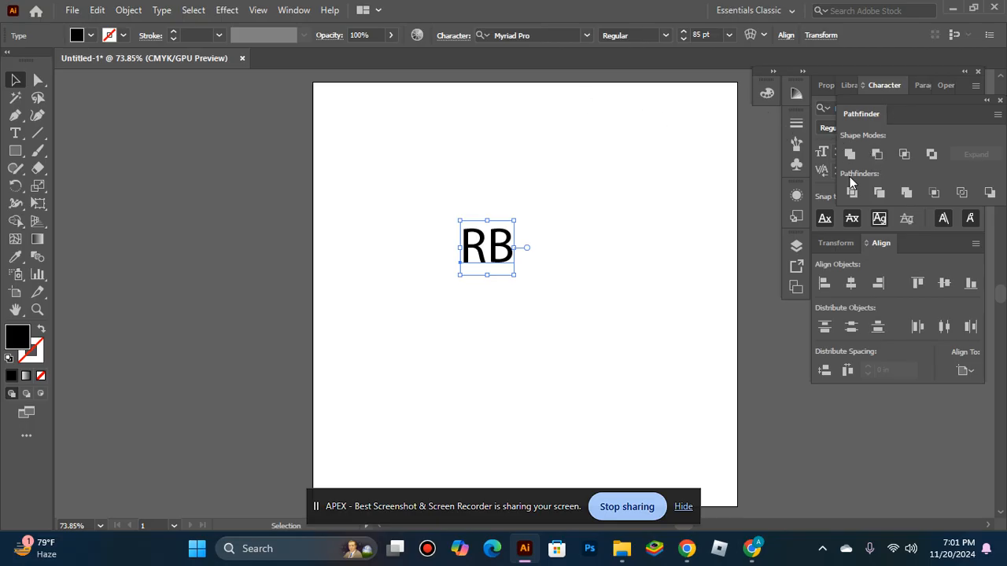
Step: Center the text horizontally and vertically on the artboard
click(857, 233)
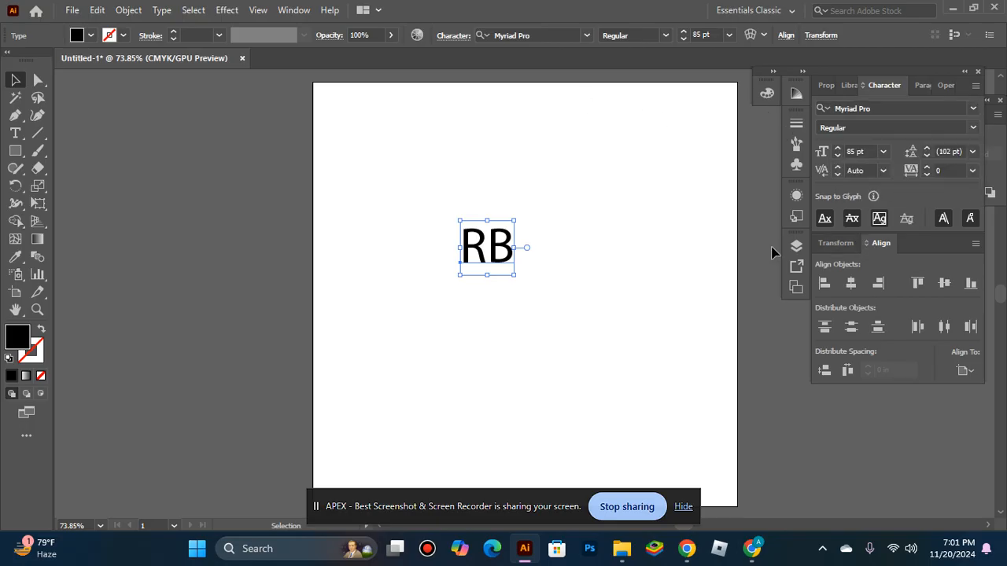
click(852, 283)
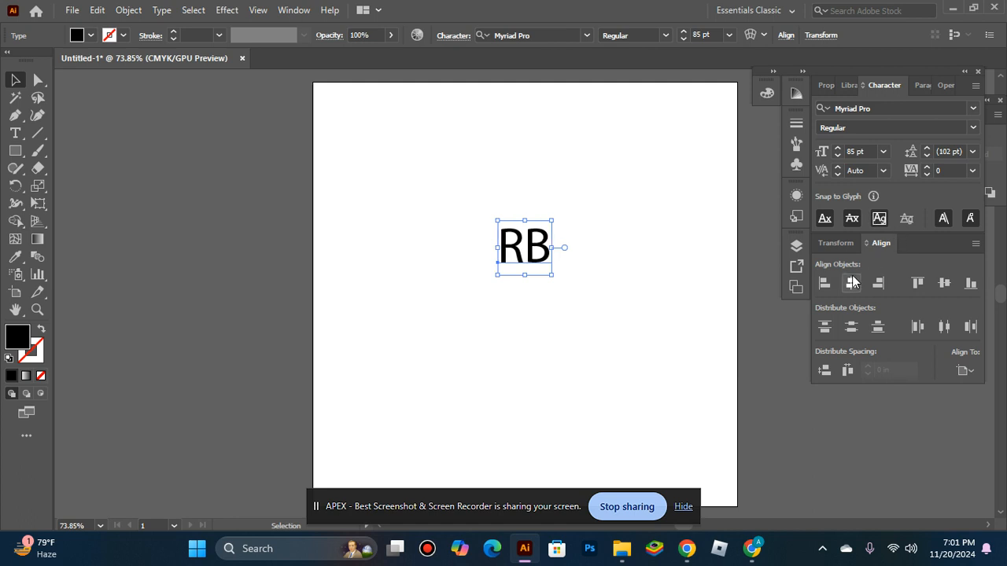
click(944, 283)
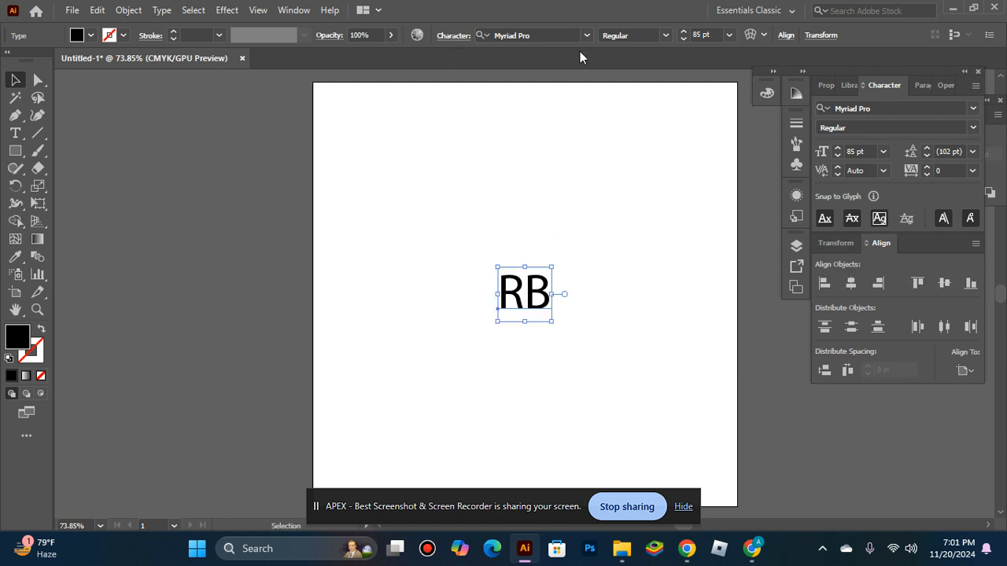
Step: Change the font of the text to Gotham-Black
click(532, 35)
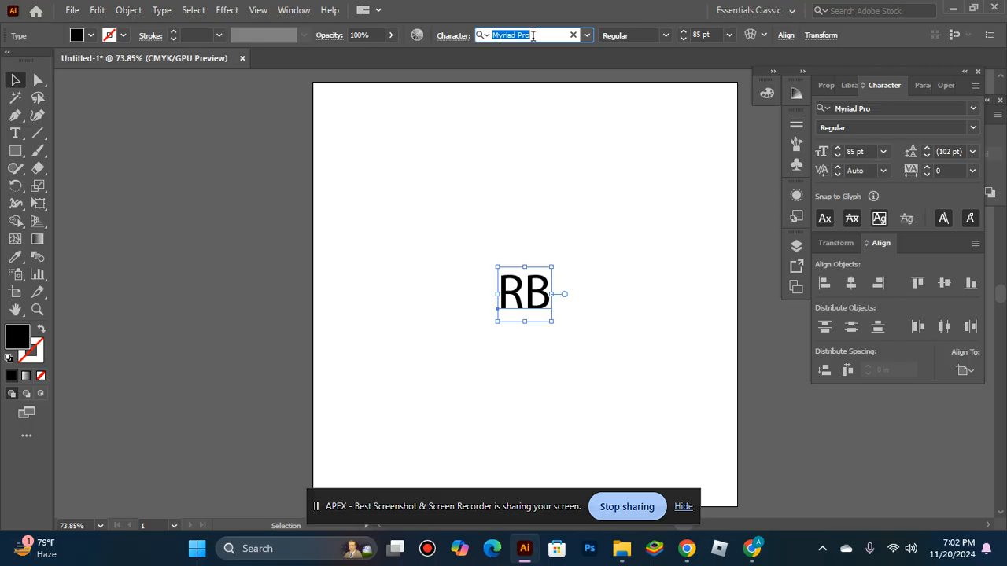
text(GOTH)
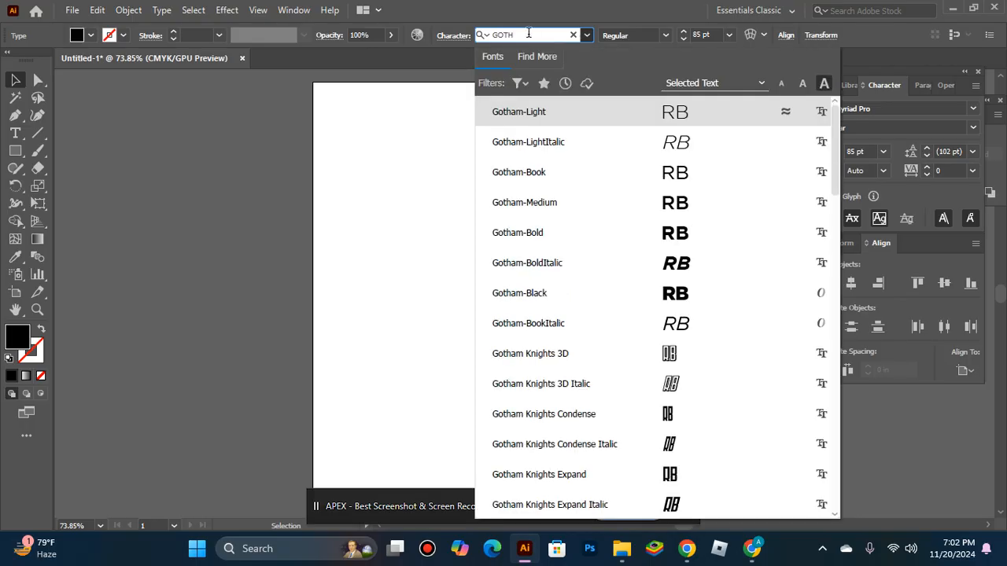
click(608, 290)
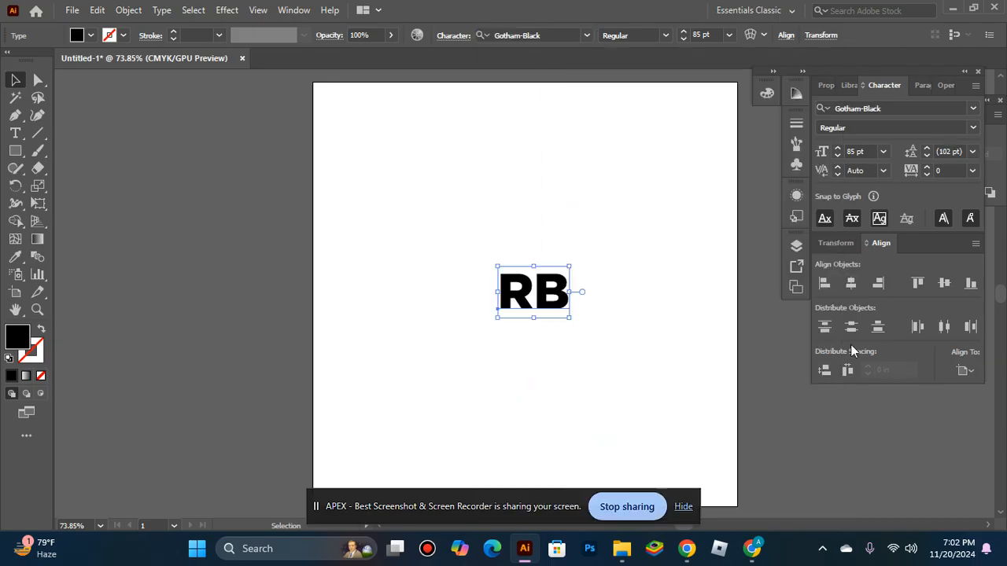
Step: Re-center the text on the artboard and convert it to outlines
click(850, 287)
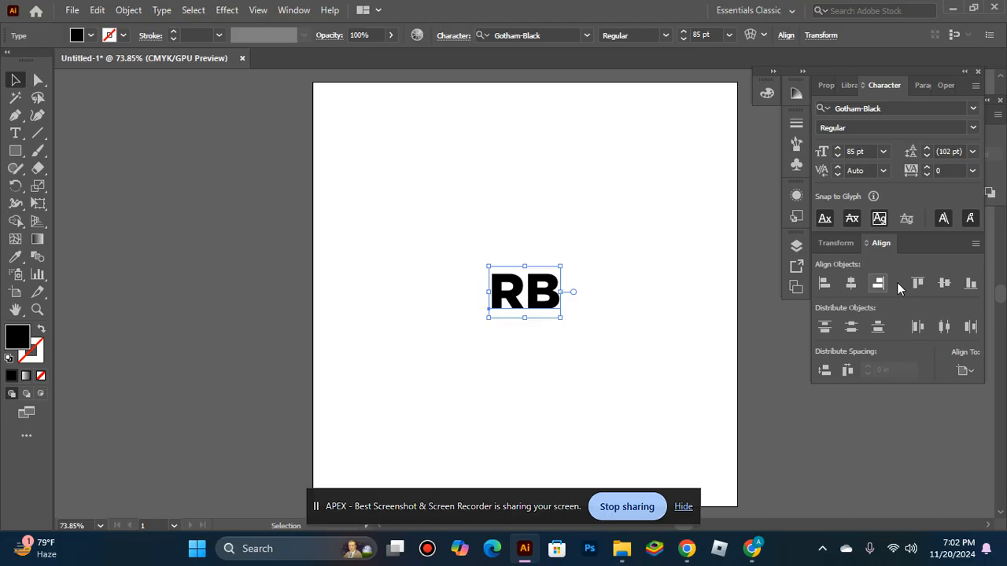
click(944, 284)
right_click(516, 339)
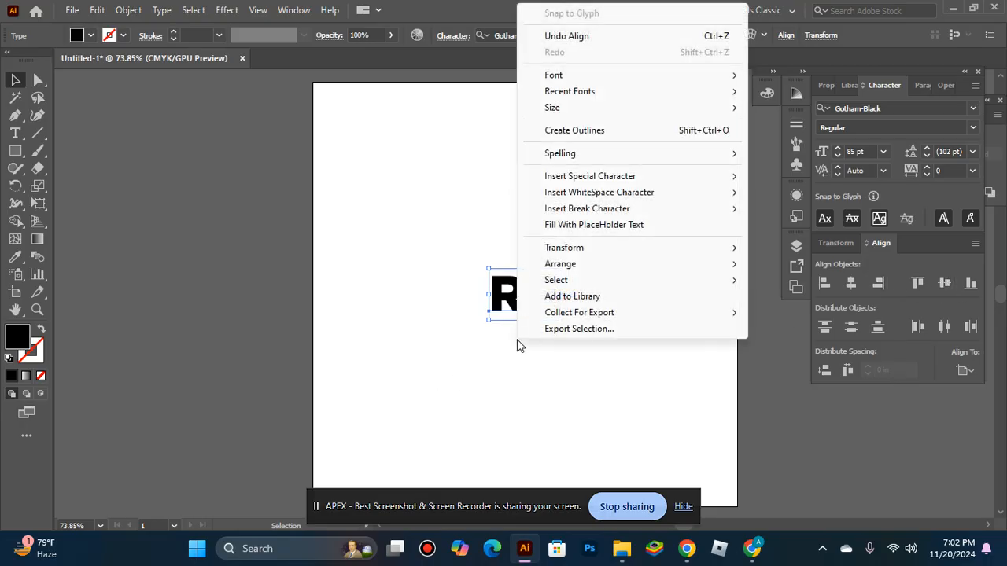
click(580, 129)
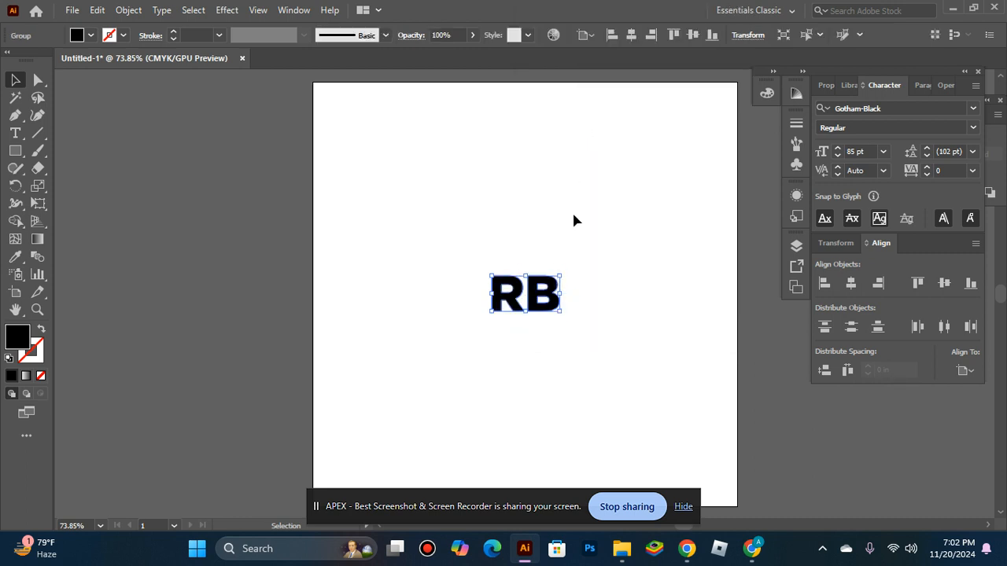
Step: Ungroup the outlined RB letters
key(z)
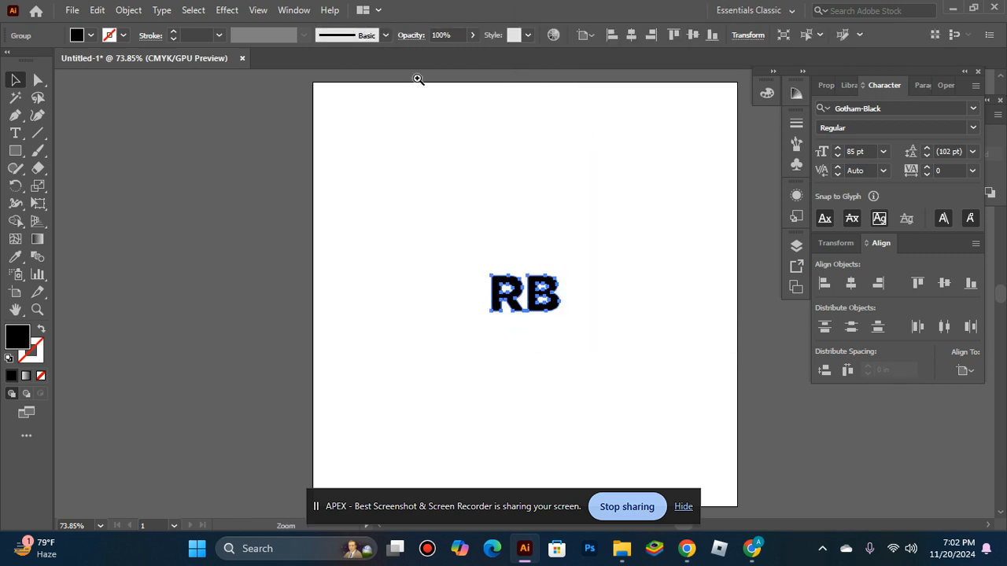
click(520, 321)
click(517, 272)
drag(413, 439, 319, 349)
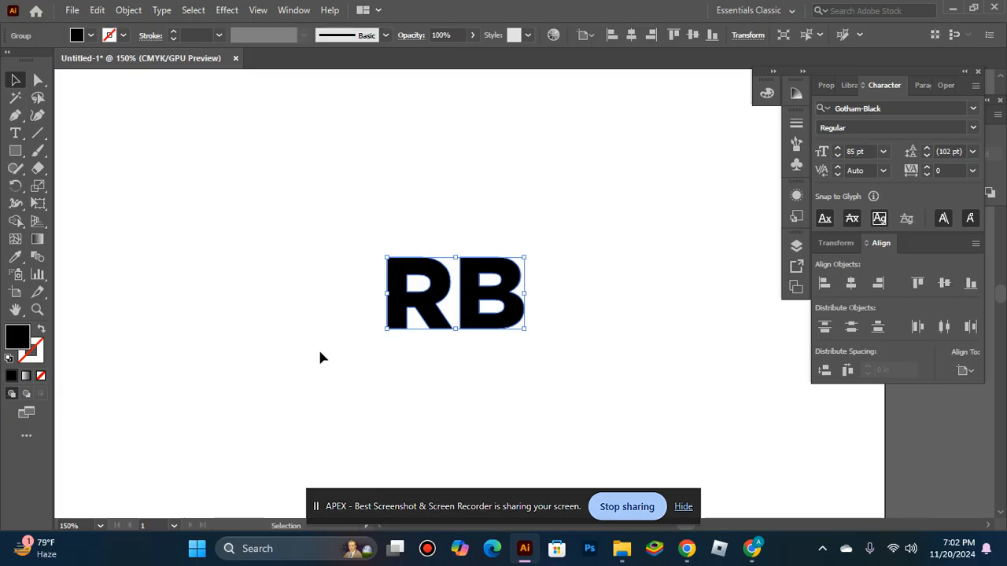
key(space)
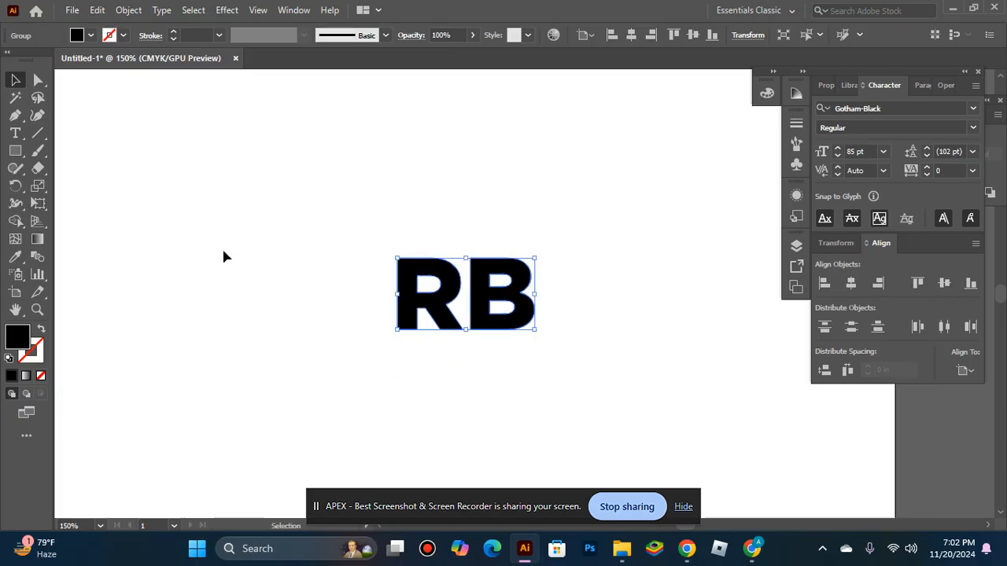
mouse_move(220, 288)
mouse_down()
mouse_move(305, 399)
mouse_move(281, 279)
mouse_move(220, 262)
mouse_move(254, 232)
mouse_move(196, 333)
mouse_move(225, 294)
mouse_move(231, 210)
mouse_move(233, 326)
mouse_move(335, 344)
mouse_move(328, 299)
mouse_move(386, 162)
mouse_move(184, 353)
mouse_move(322, 312)
mouse_move(214, 278)
mouse_move(234, 299)
mouse_move(223, 298)
mouse_up()
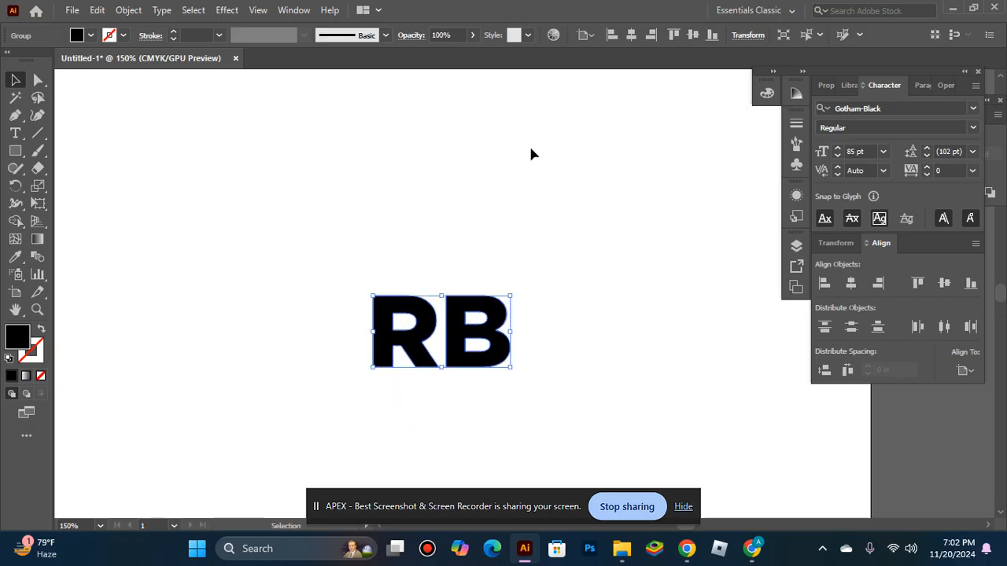
right_click(394, 252)
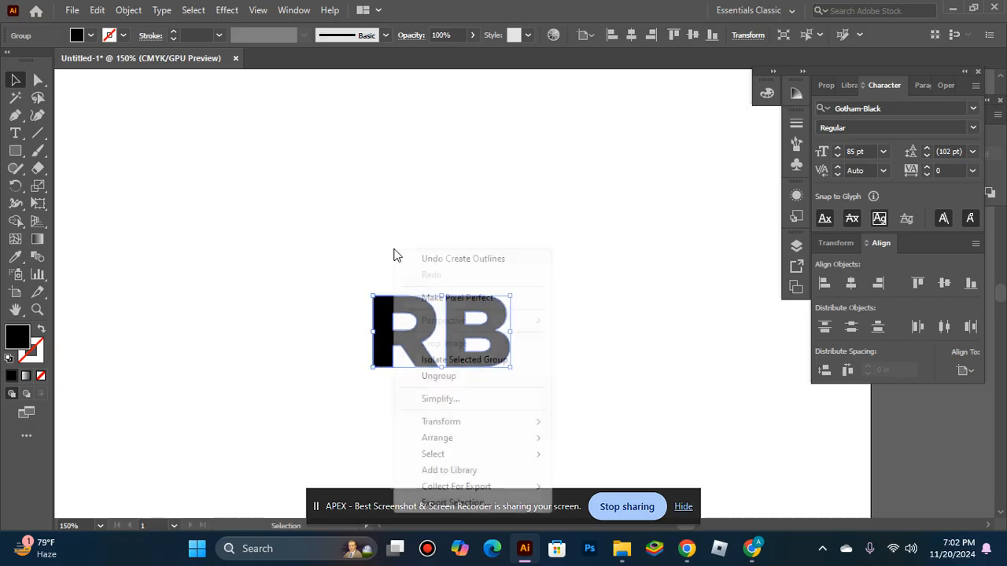
click(434, 377)
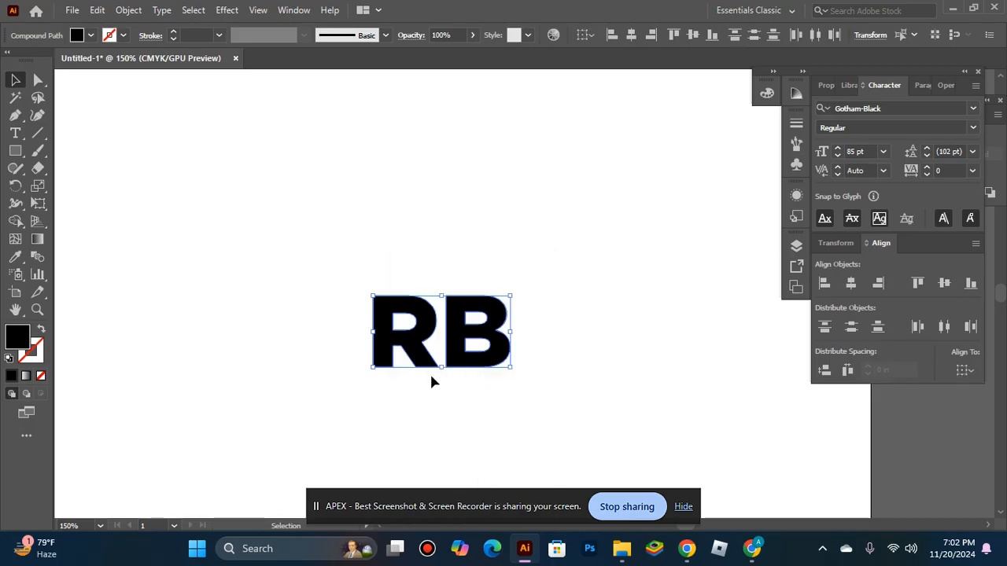
Step: Move the R up and to the left of the B
click(449, 426)
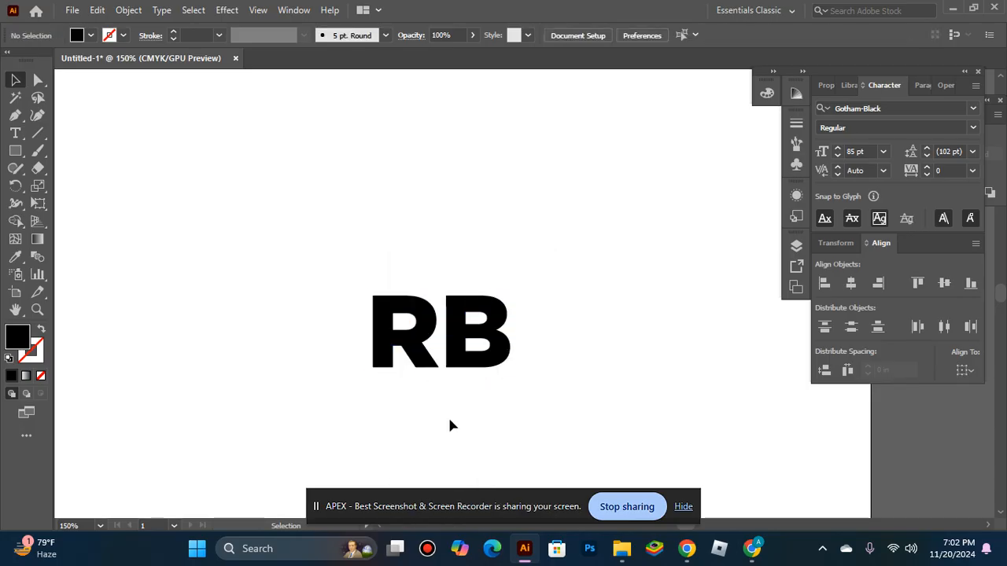
click(382, 333)
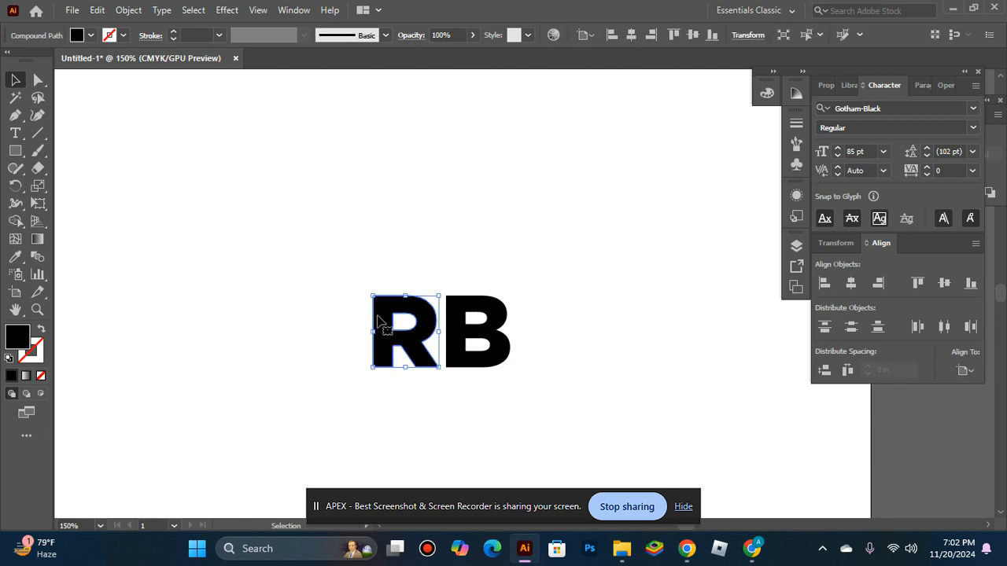
drag(386, 332, 406, 285)
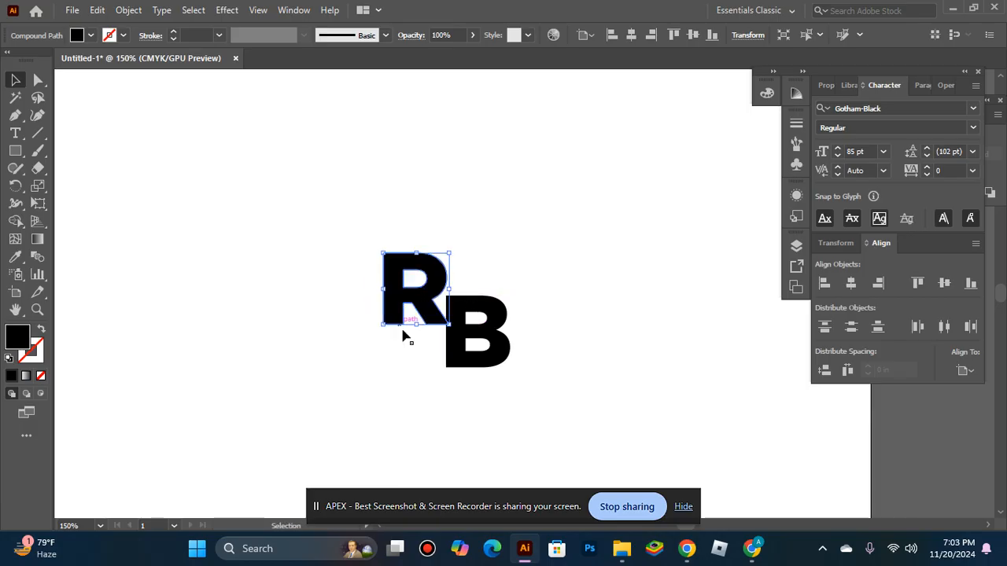
Step: Shift the B slightly down and left so its corner tucks under the R
click(425, 413)
drag(493, 364, 474, 377)
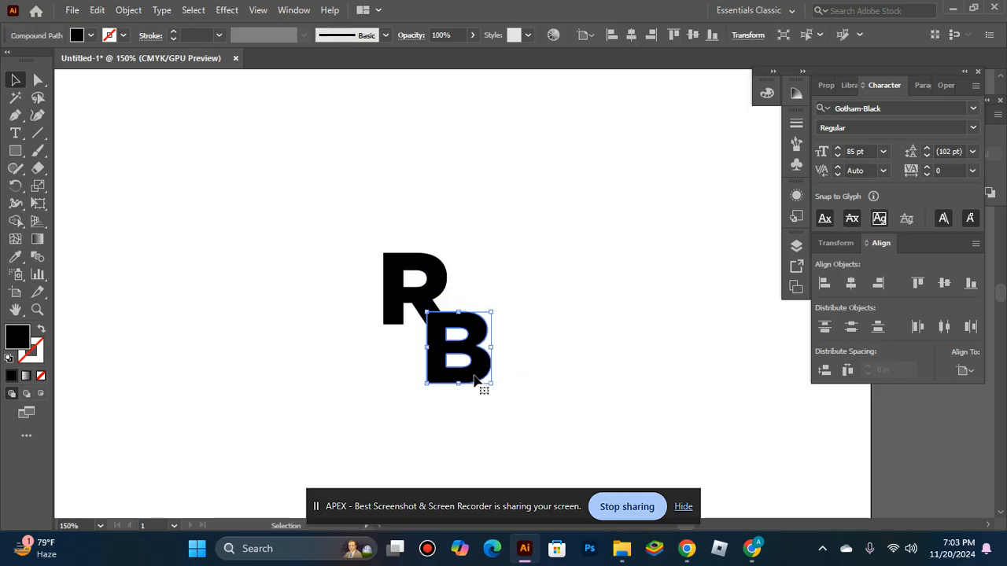
click(427, 410)
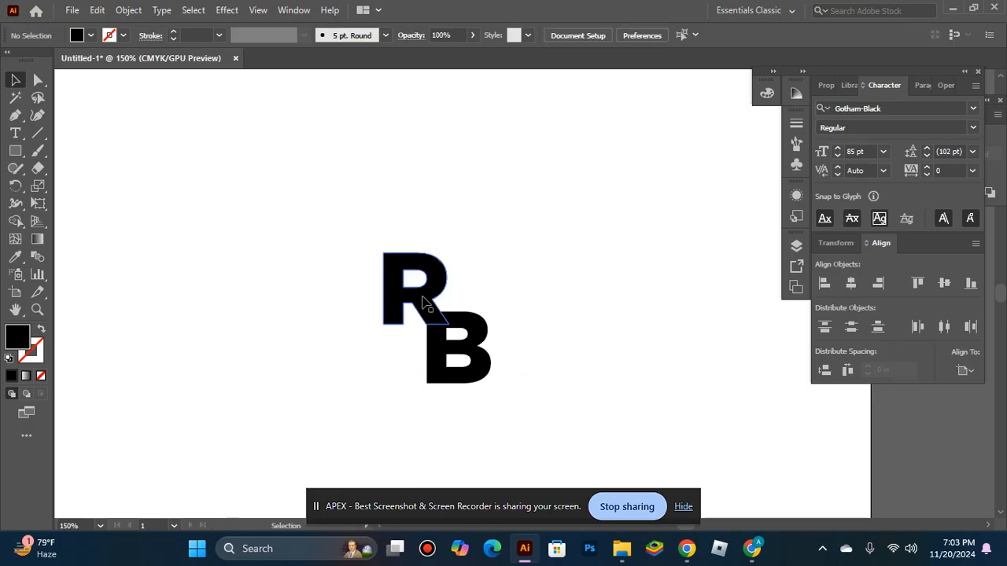
Step: Apply an Offset Path of 4 pt to the B
click(422, 301)
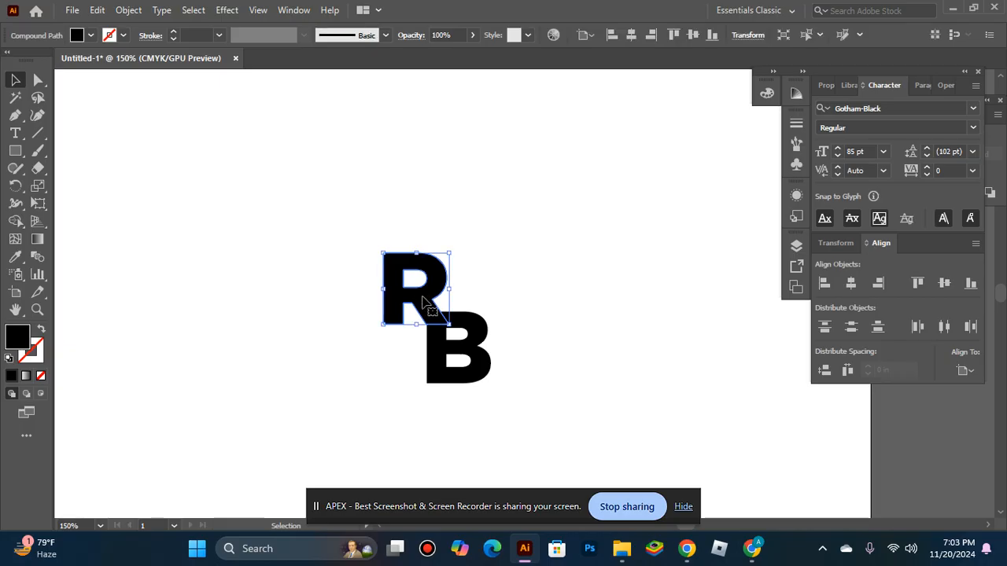
click(130, 10)
mouse_move(211, 363)
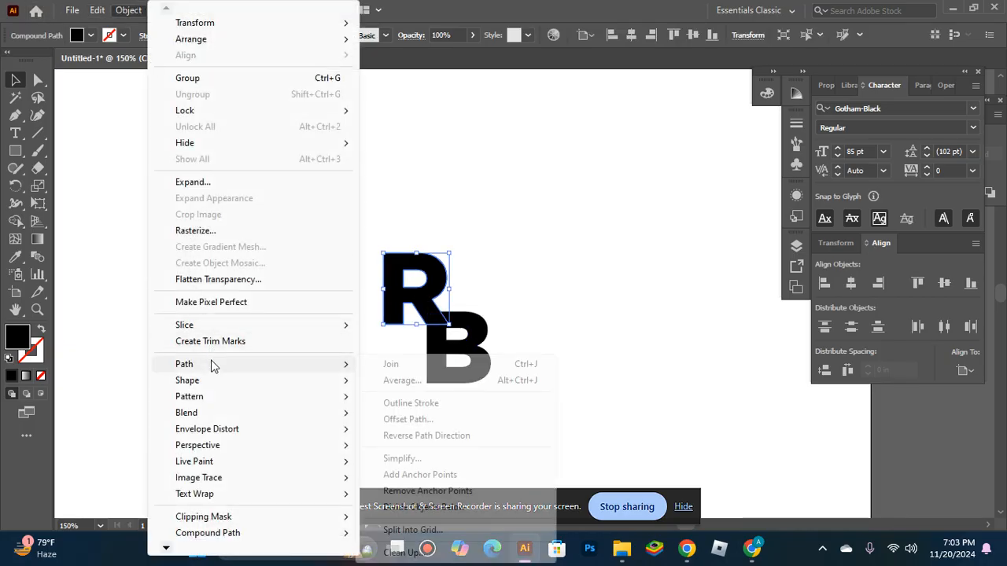
click(440, 359)
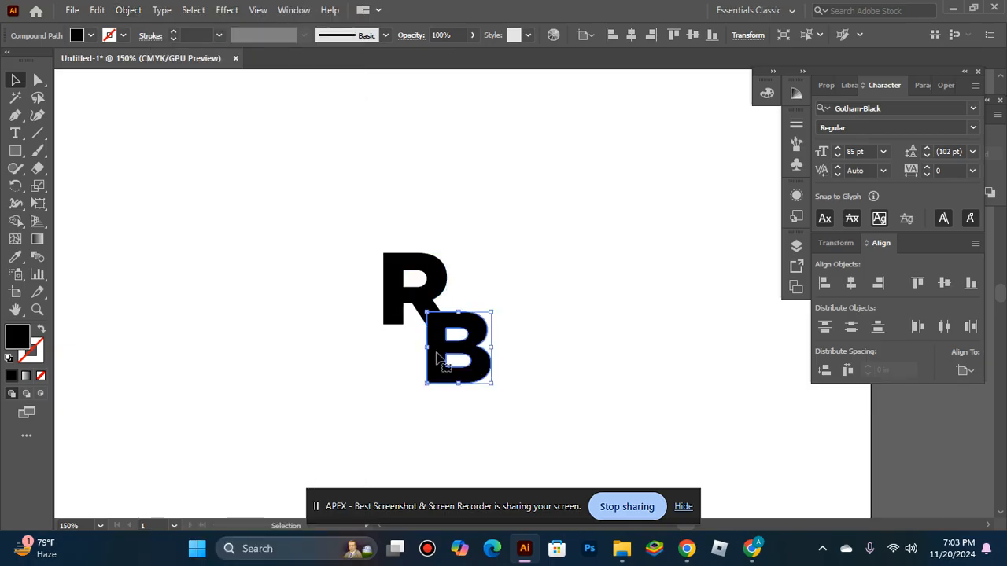
click(128, 9)
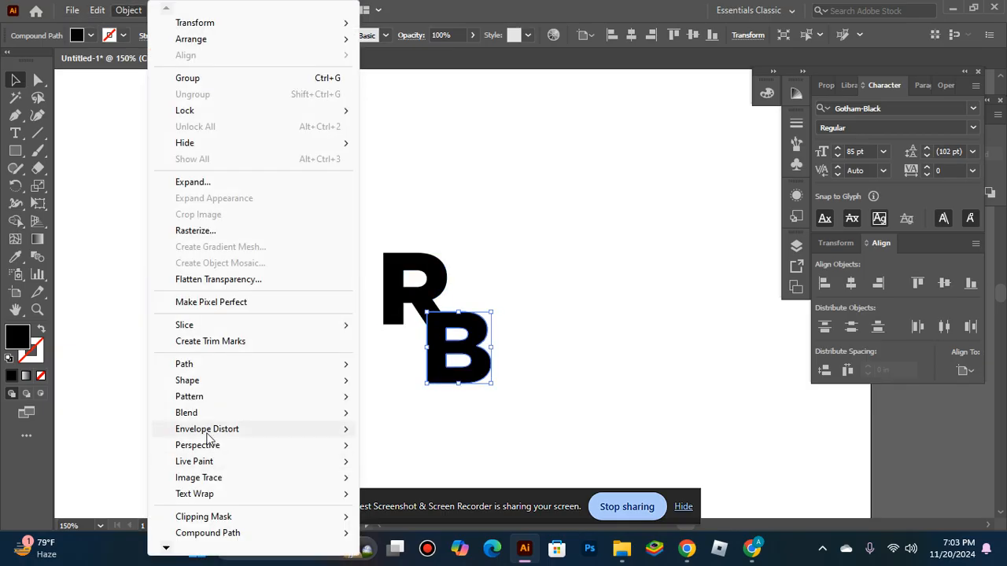
mouse_move(236, 366)
click(405, 417)
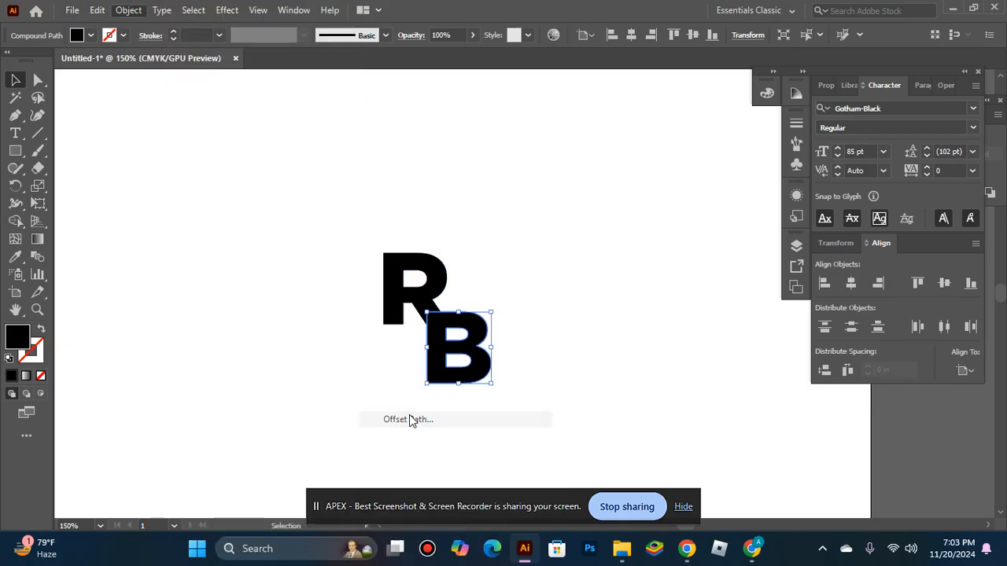
text(3PT)
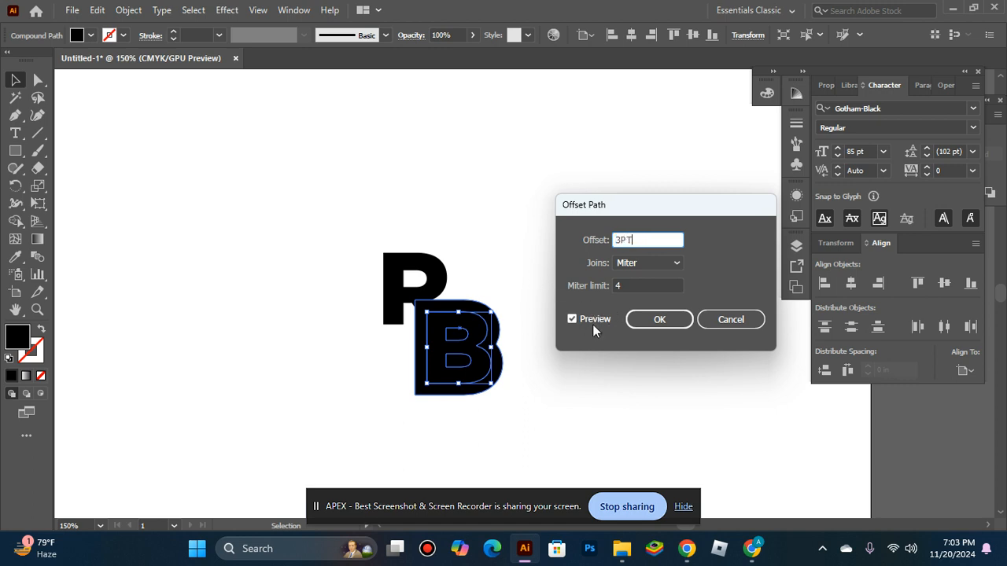
click(572, 319)
click(573, 319)
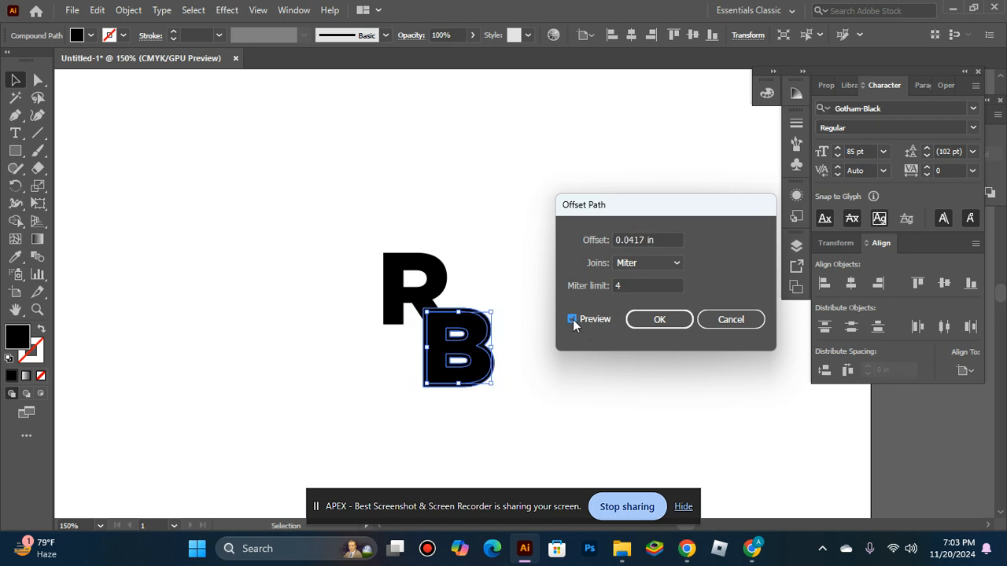
click(586, 232)
text(4PT)
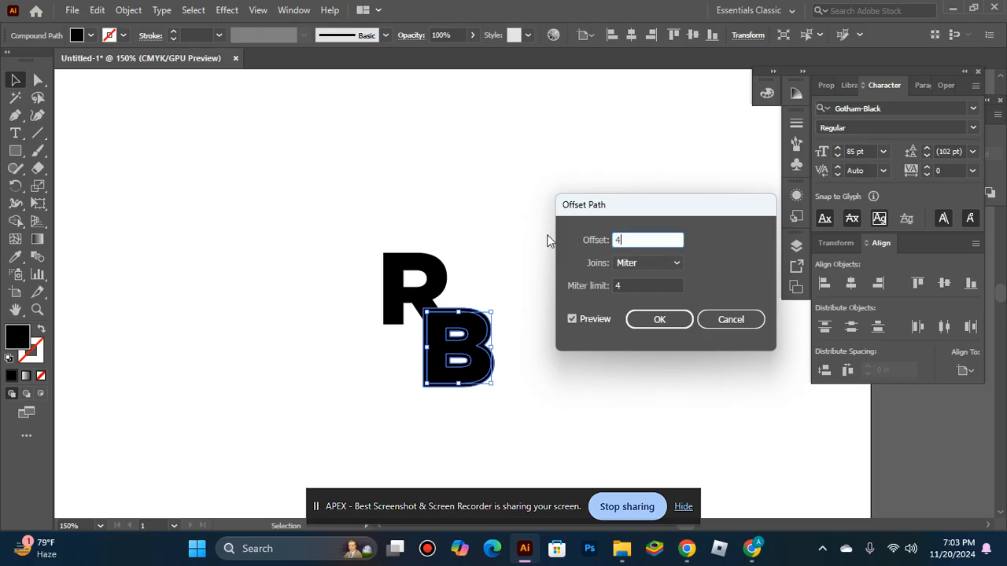
click(574, 319)
click(574, 319)
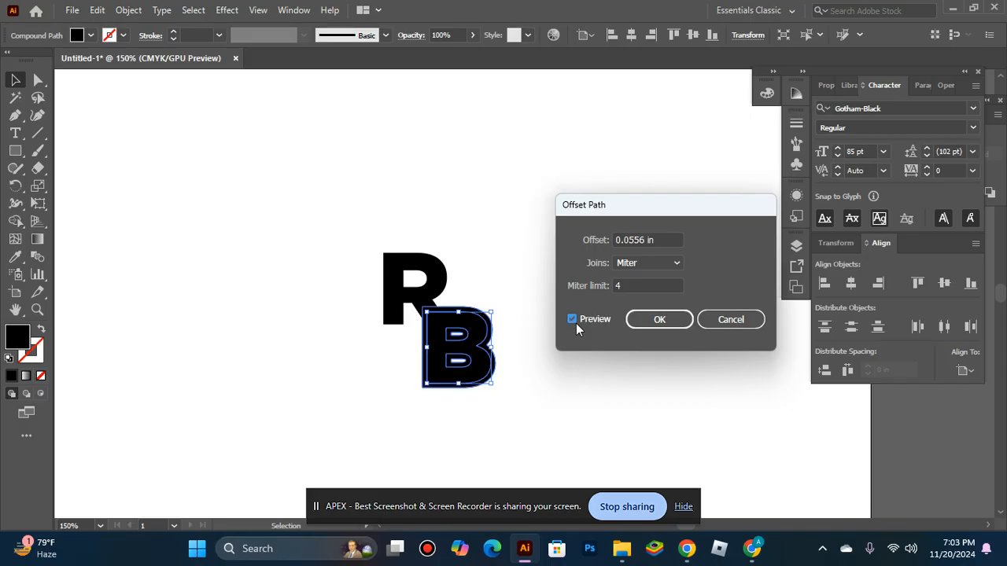
click(659, 319)
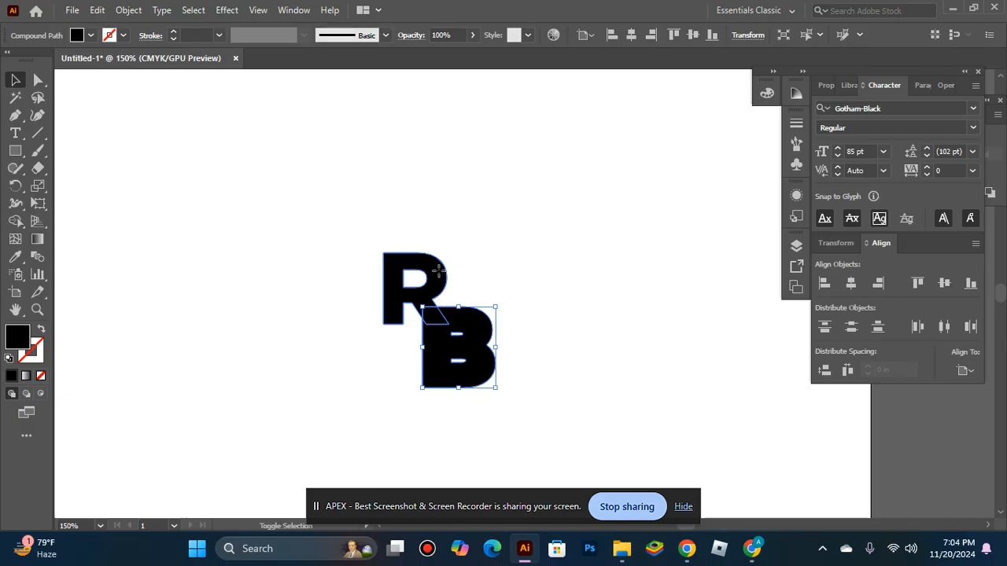
shift+click(440, 275)
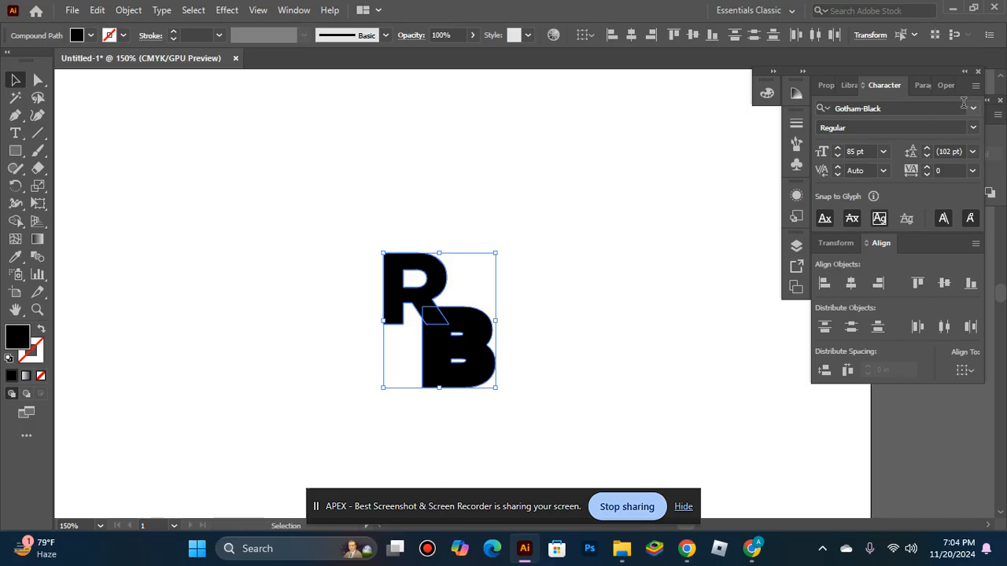
click(921, 87)
click(938, 88)
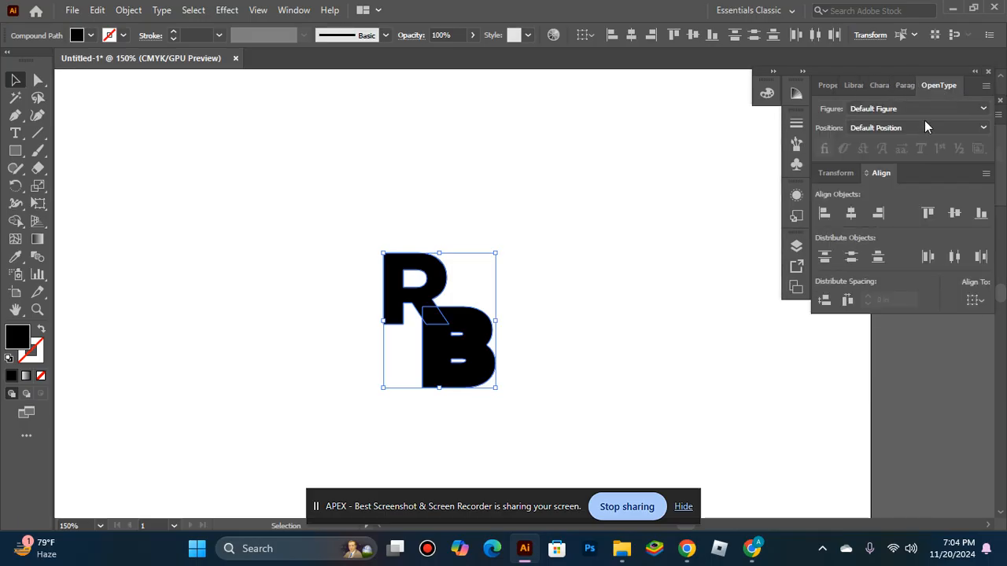
click(799, 93)
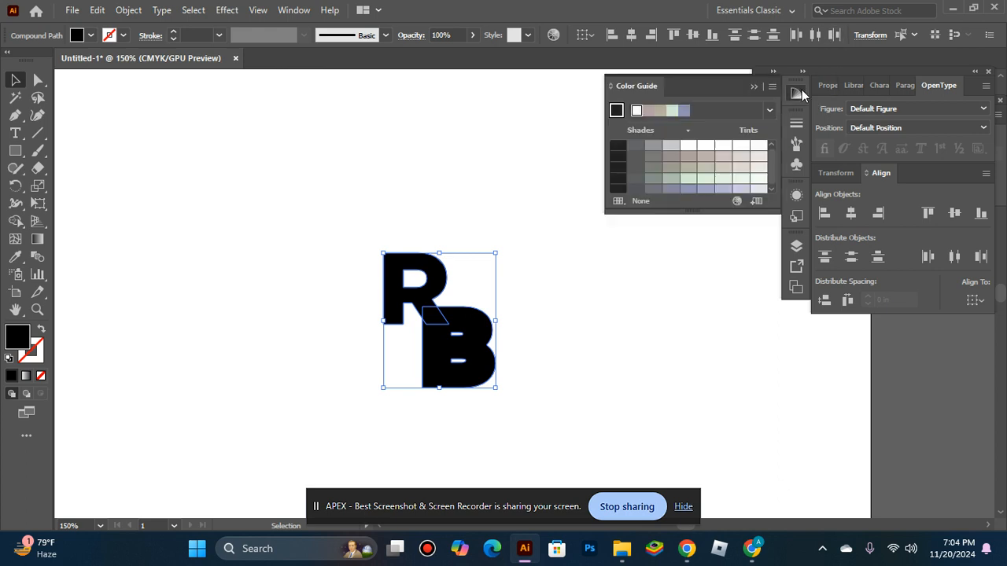
click(752, 87)
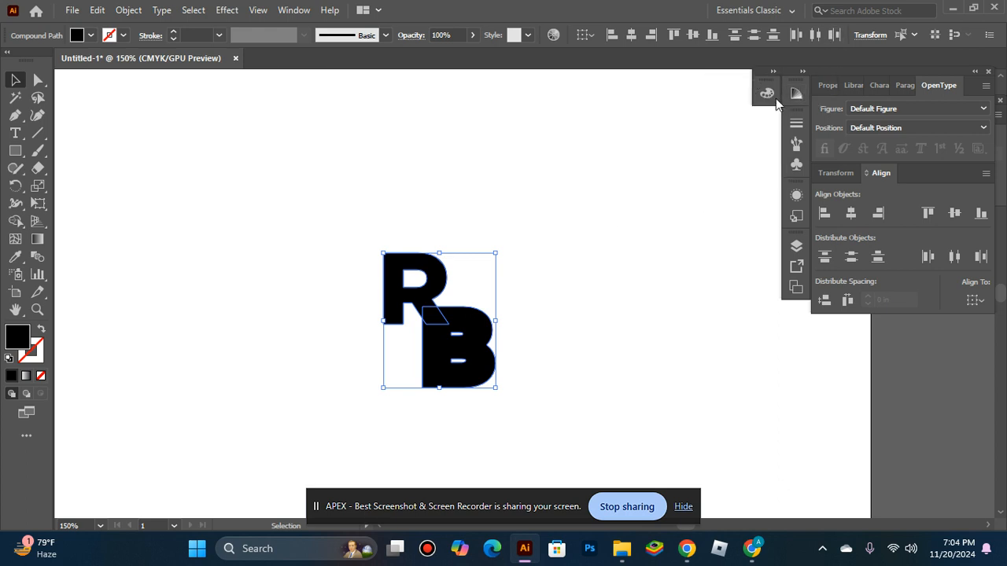
drag(843, 174, 713, 327)
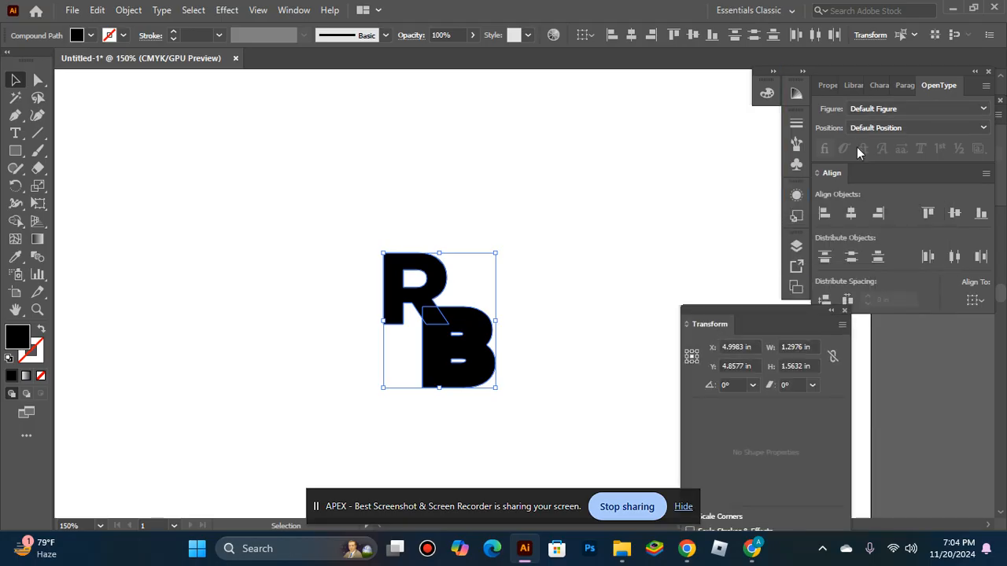
drag(923, 91, 743, 346)
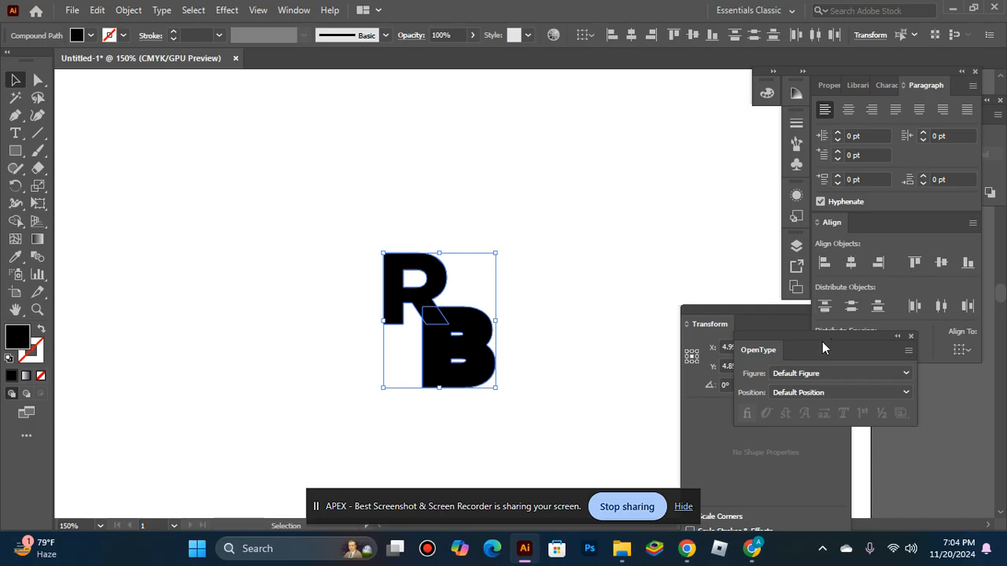
drag(822, 342, 783, 430)
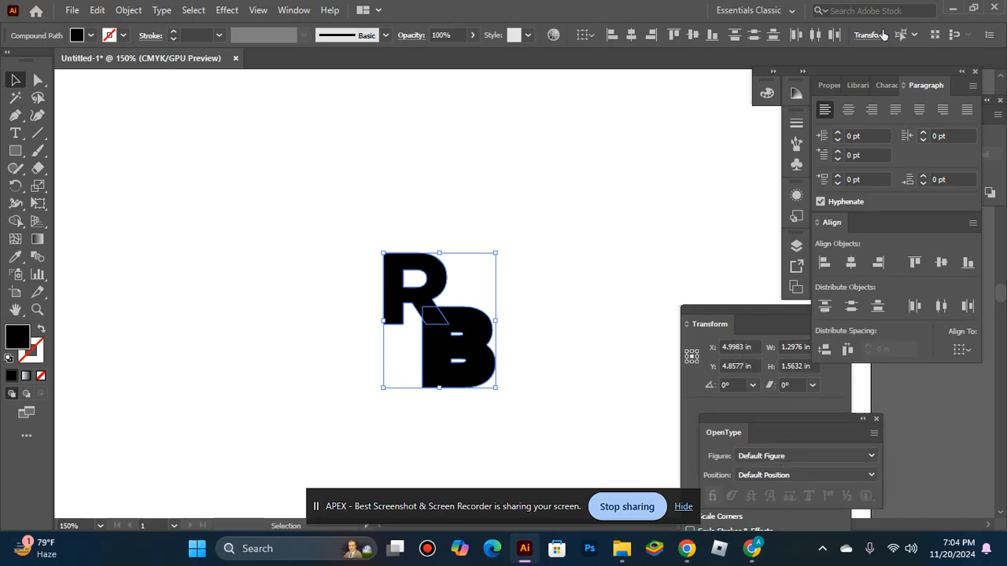
click(282, 9)
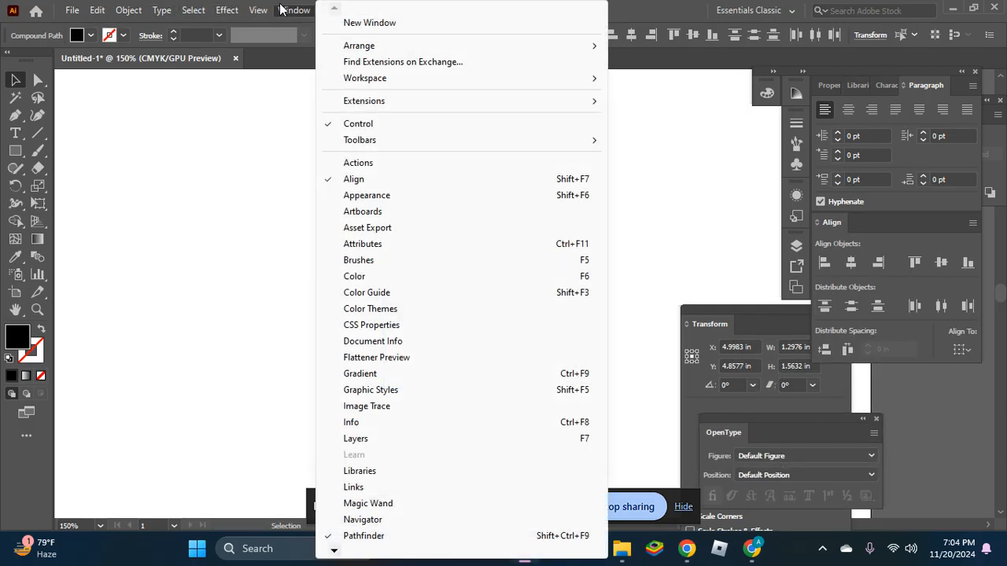
click(382, 536)
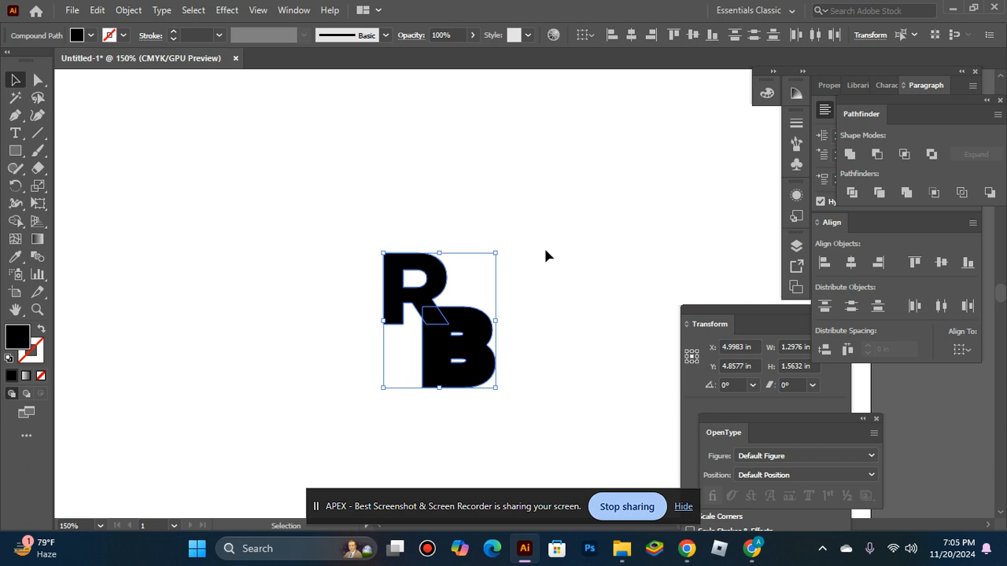
key(ctrl)
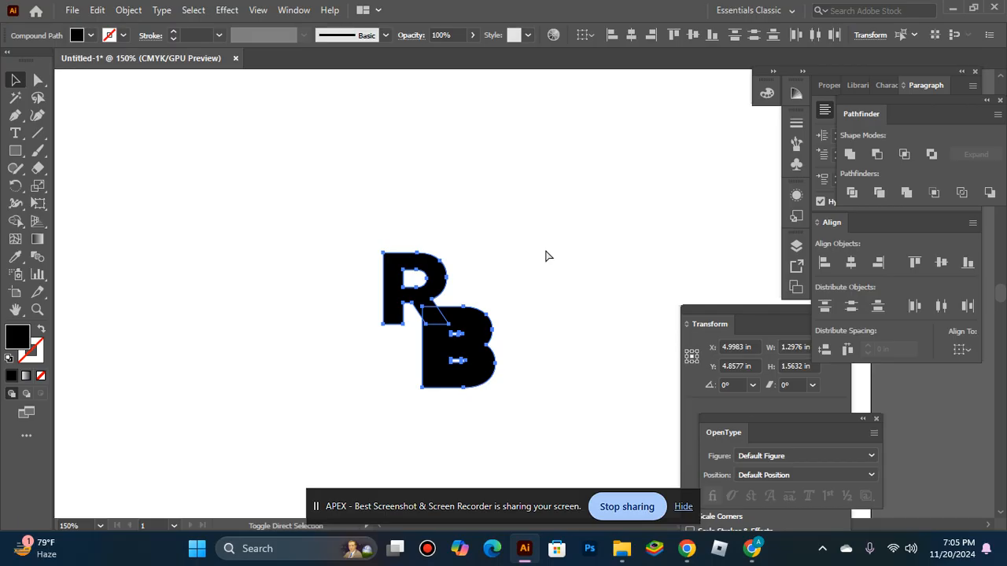
key(ctrl+shift+F9)
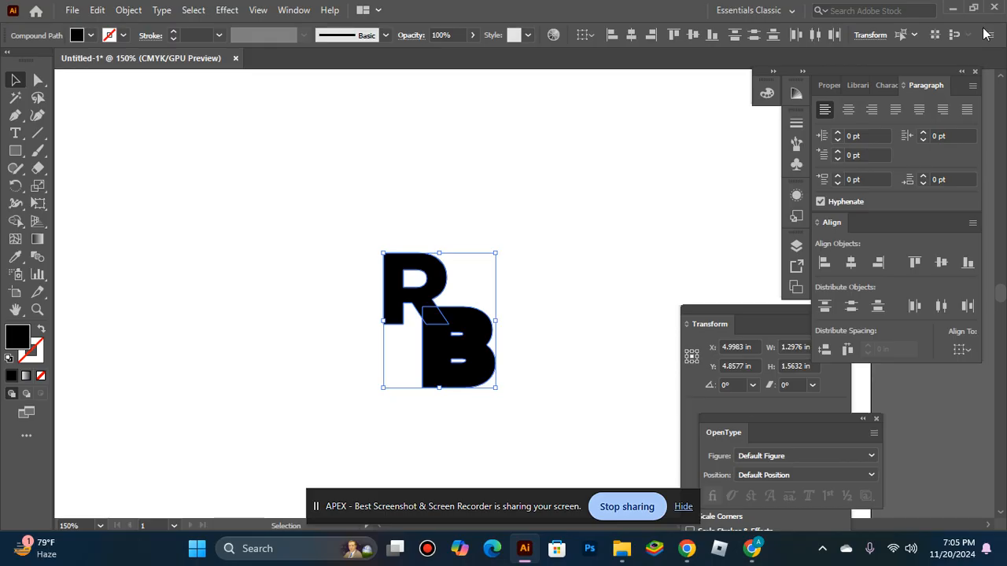
Step: Close all the floating panels to clear the workspace around the artboard
drag(941, 83, 711, 90)
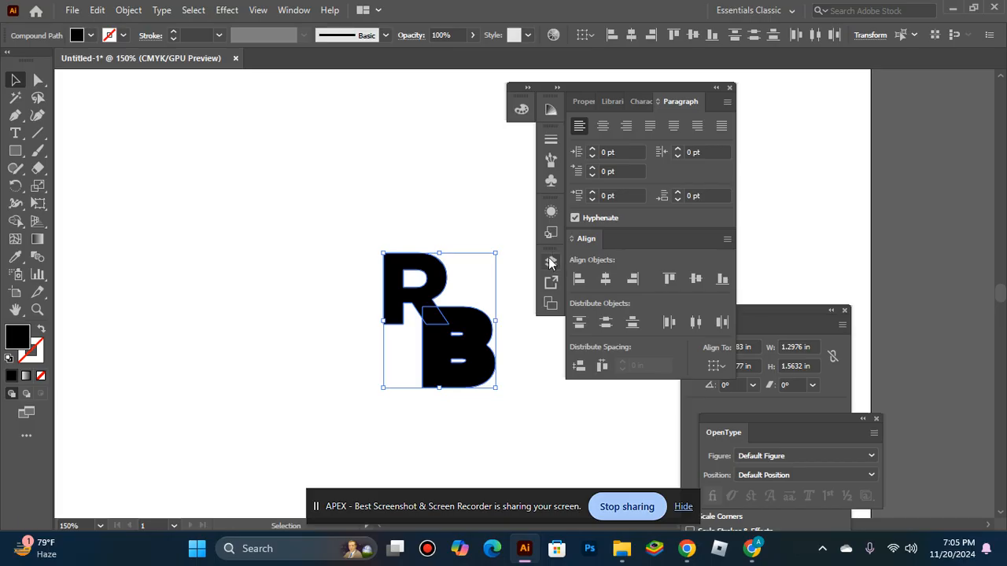
click(550, 140)
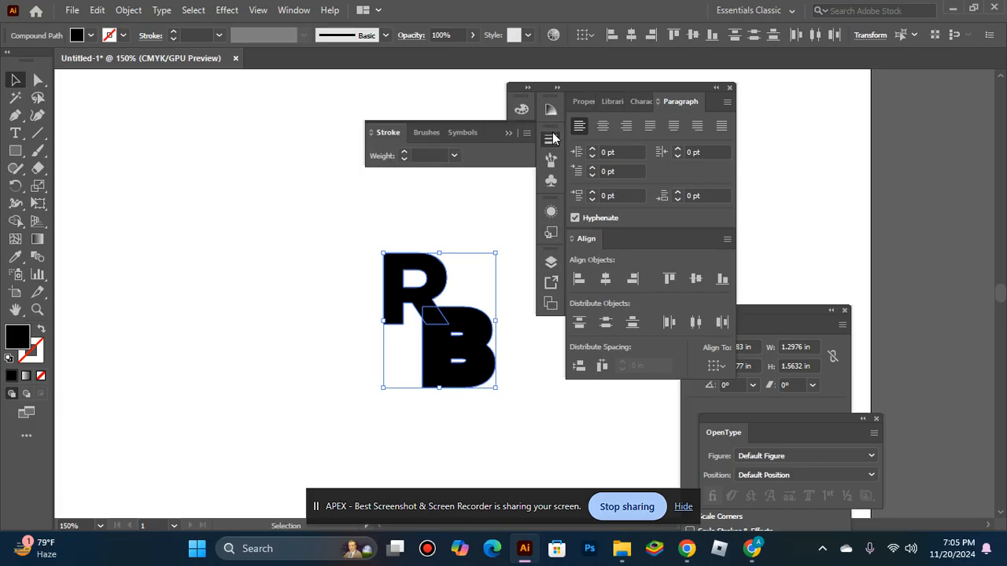
click(634, 104)
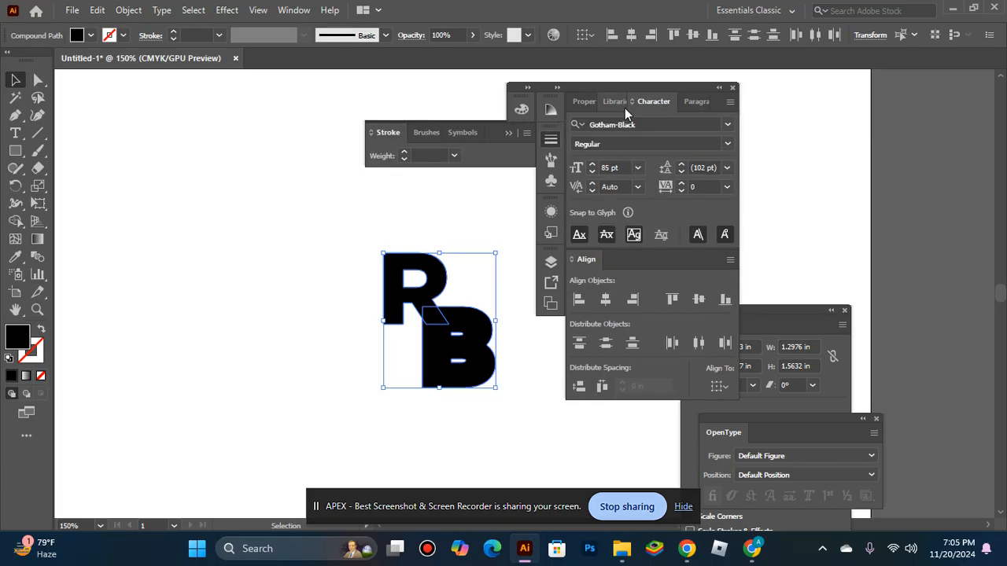
drag(685, 107, 735, 126)
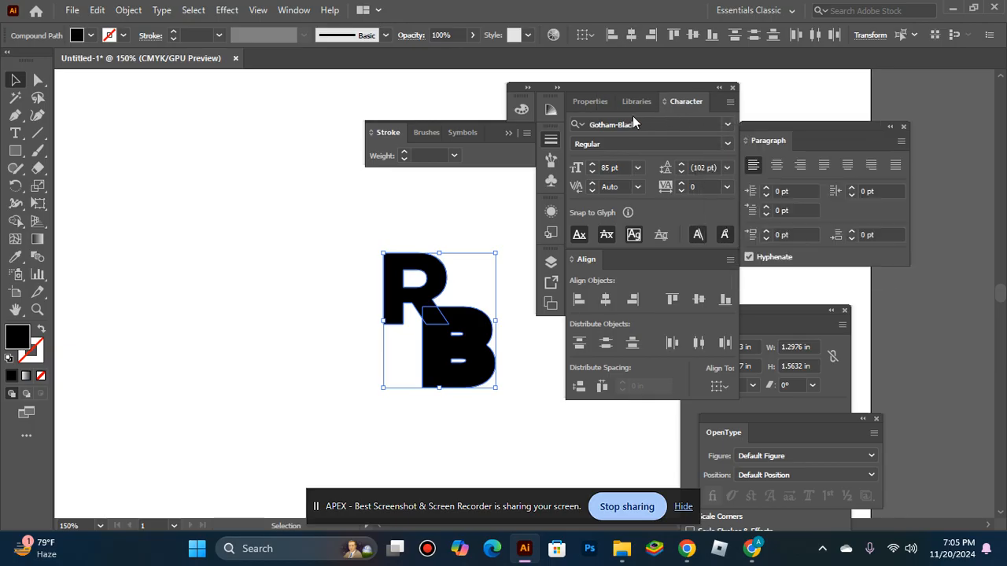
drag(626, 109, 667, 164)
drag(581, 103, 725, 195)
drag(586, 88, 760, 230)
drag(785, 328, 771, 210)
drag(848, 230, 728, 106)
click(871, 312)
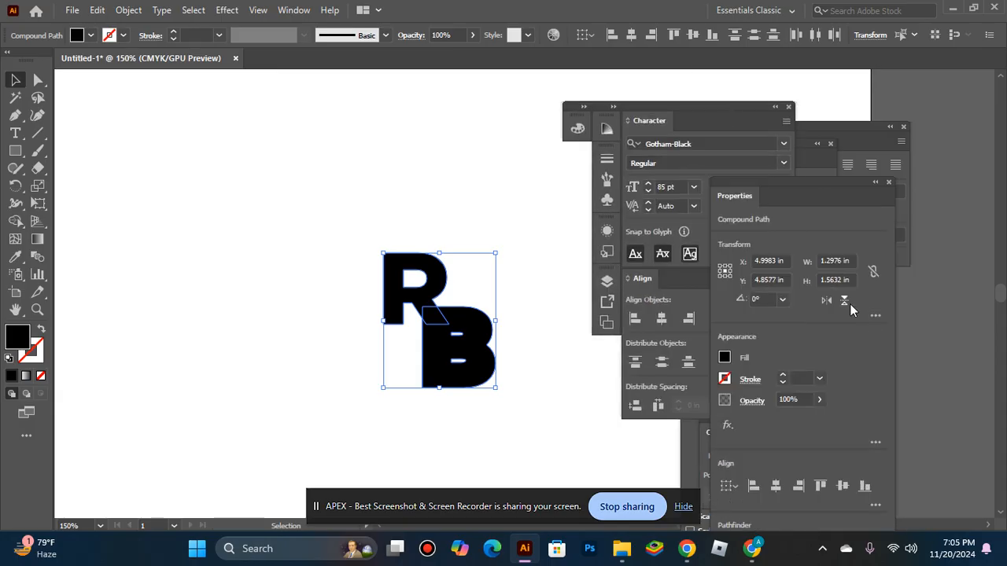
click(889, 181)
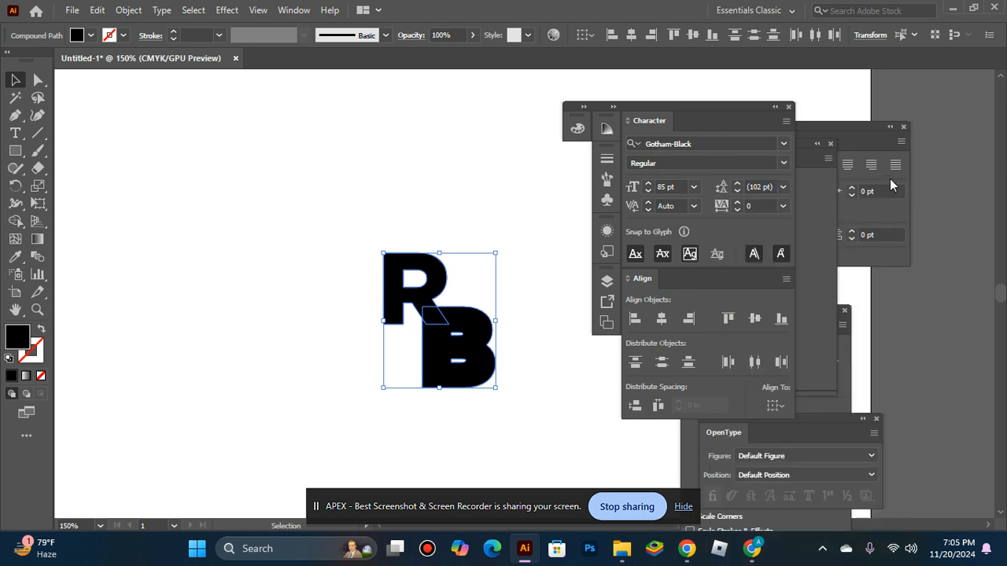
click(902, 126)
click(903, 130)
click(831, 145)
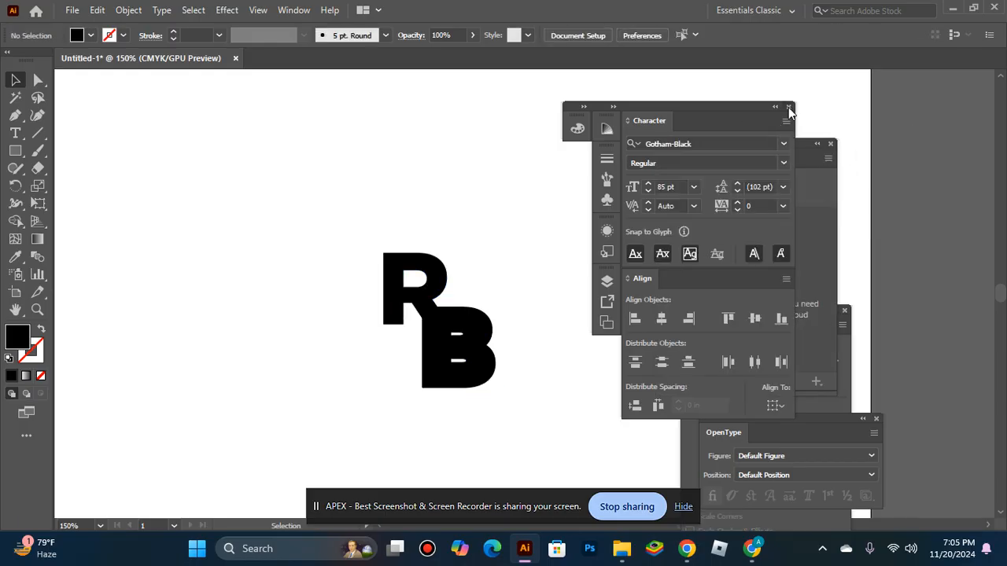
click(788, 106)
click(830, 144)
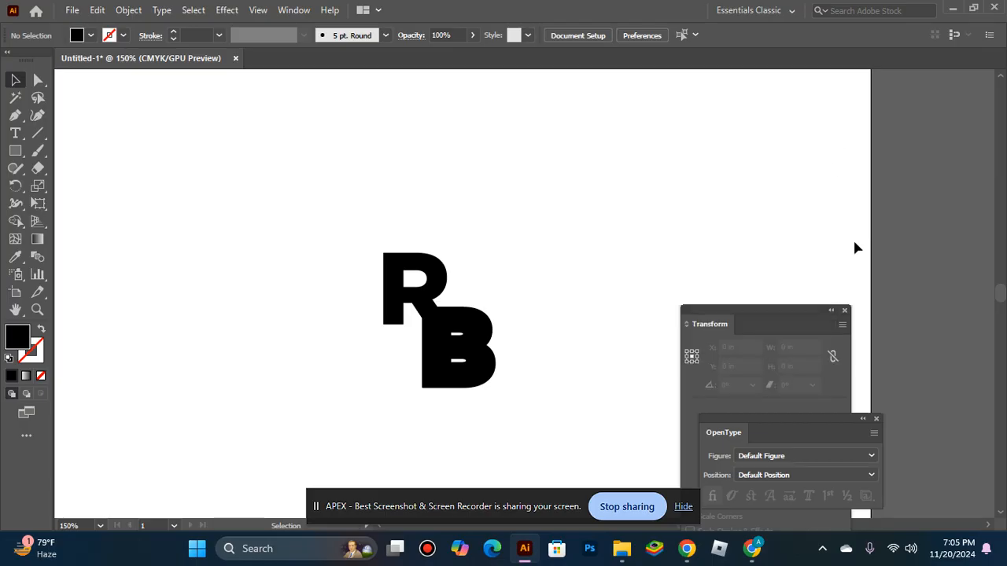
click(876, 419)
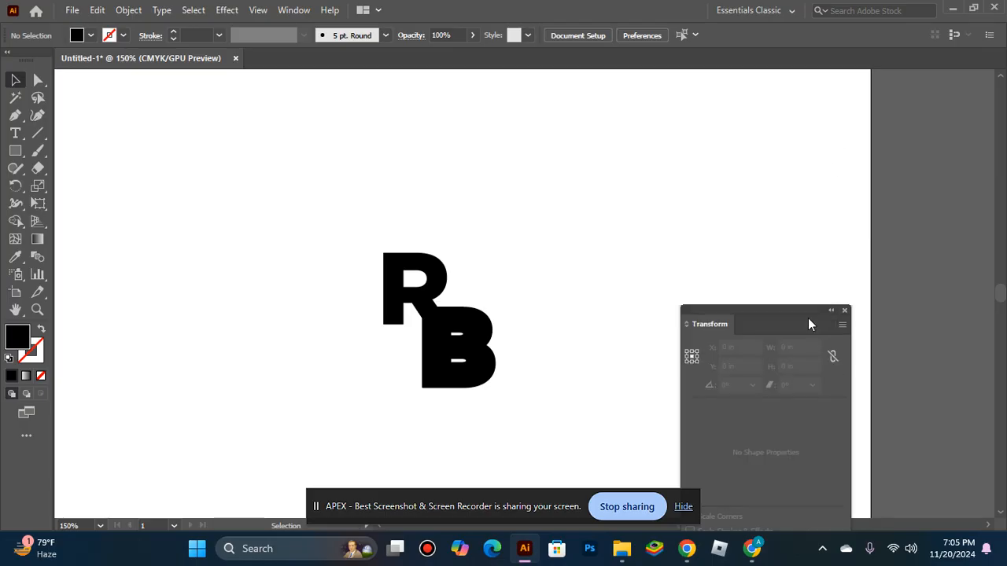
click(845, 311)
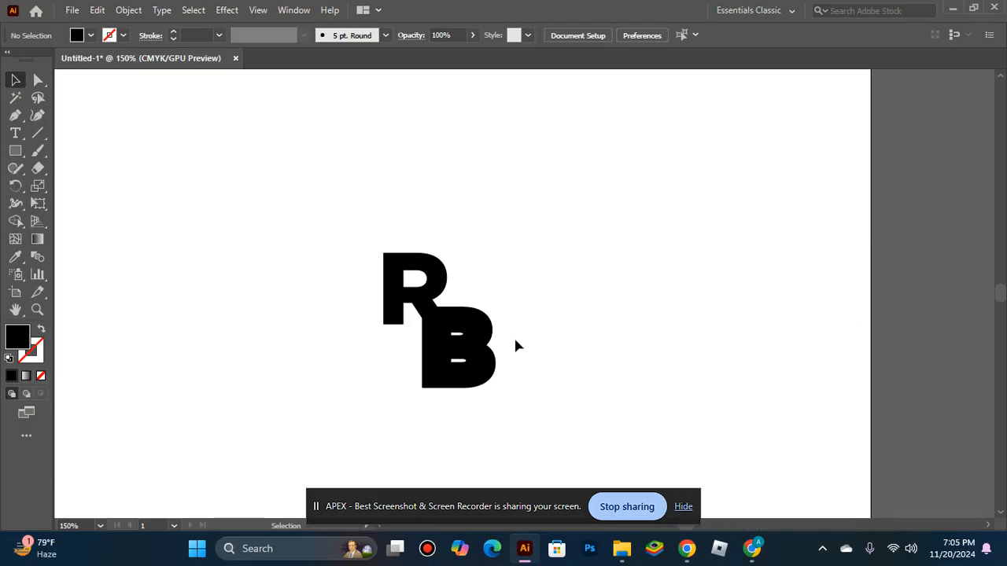
Step: Select the B and delete it
click(489, 358)
click(489, 360)
click(487, 360)
key(Delete)
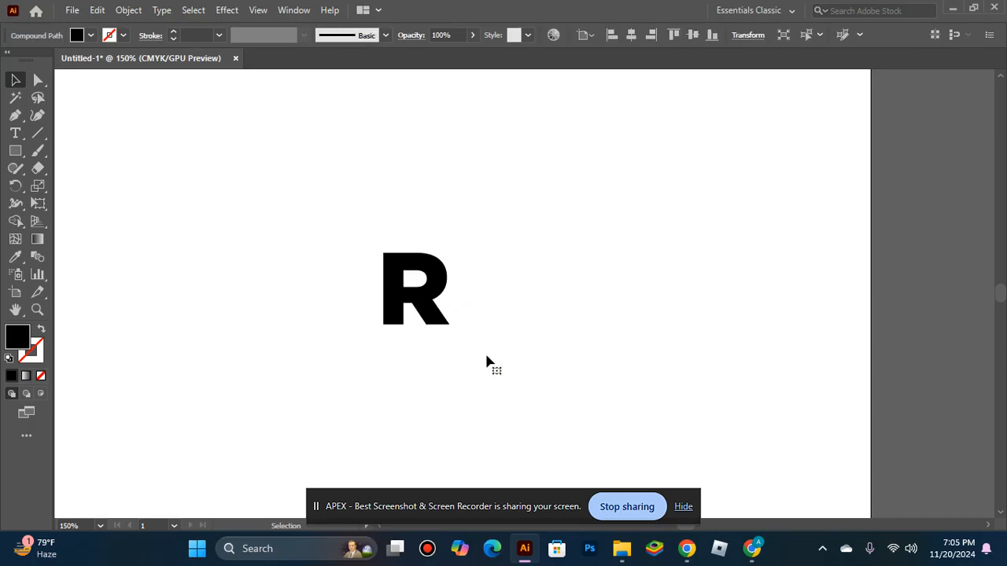
Step: Undo the last three actions, restoring the B without its offset path
key(ctrl+z)
key(ctrl+z)
key(ctrl+z)
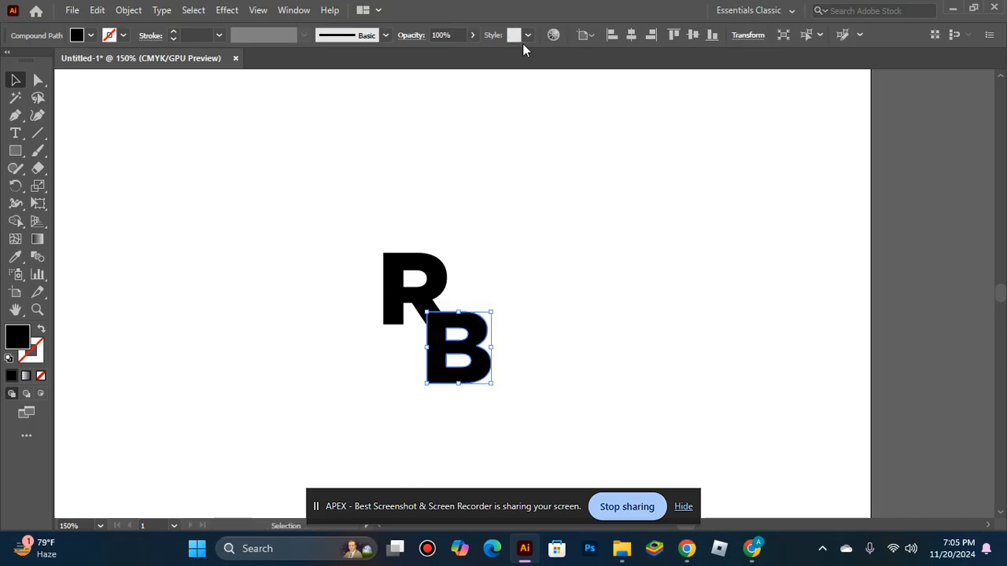
Step: Open the Pathfinder panel and apply Offset Path to the selected B again
click(281, 11)
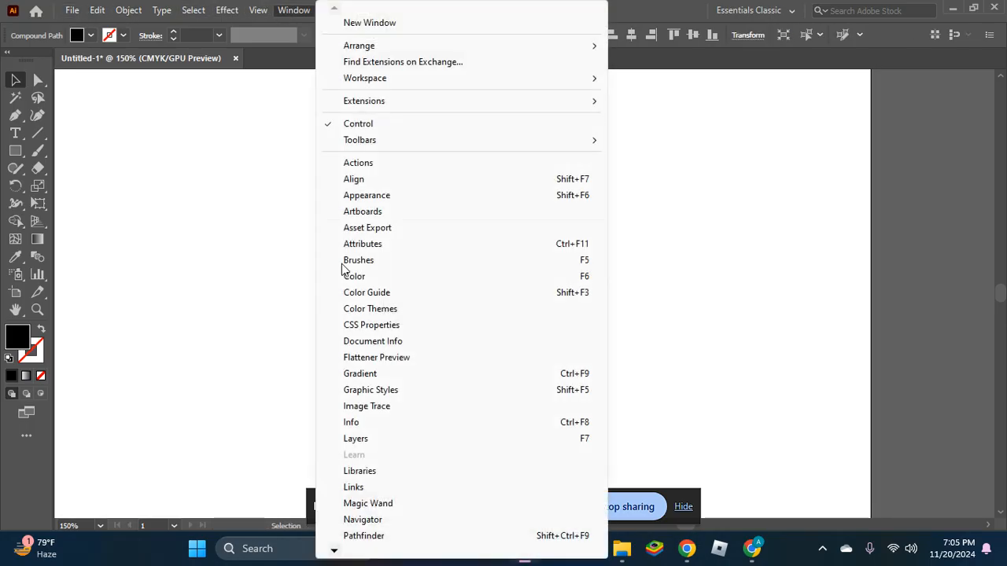
click(457, 538)
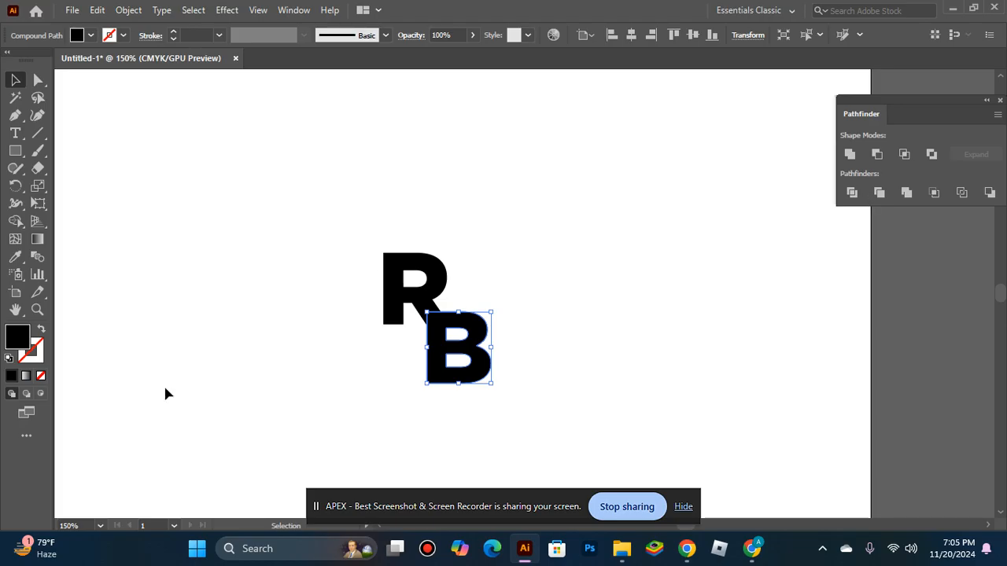
click(114, 17)
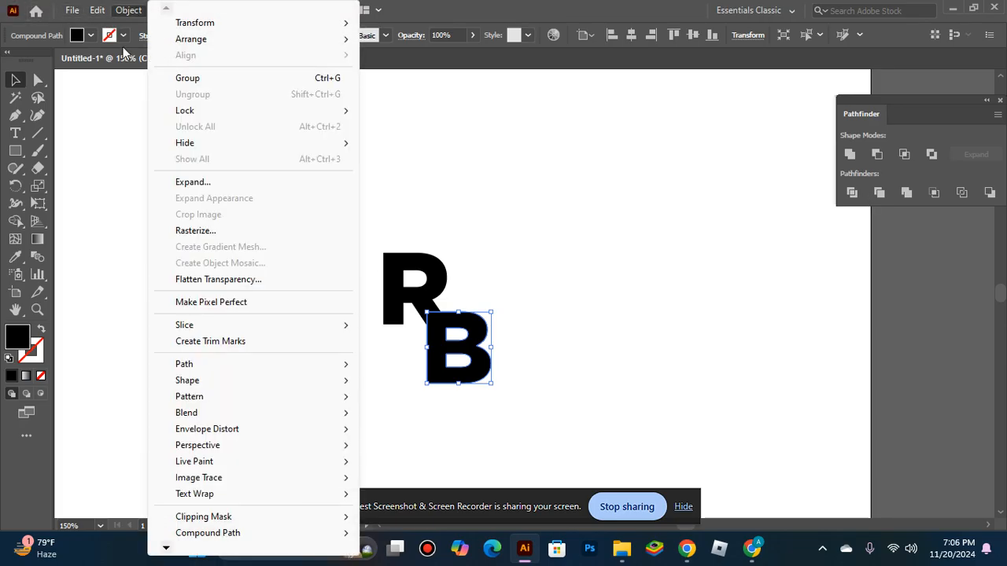
mouse_move(197, 366)
click(403, 420)
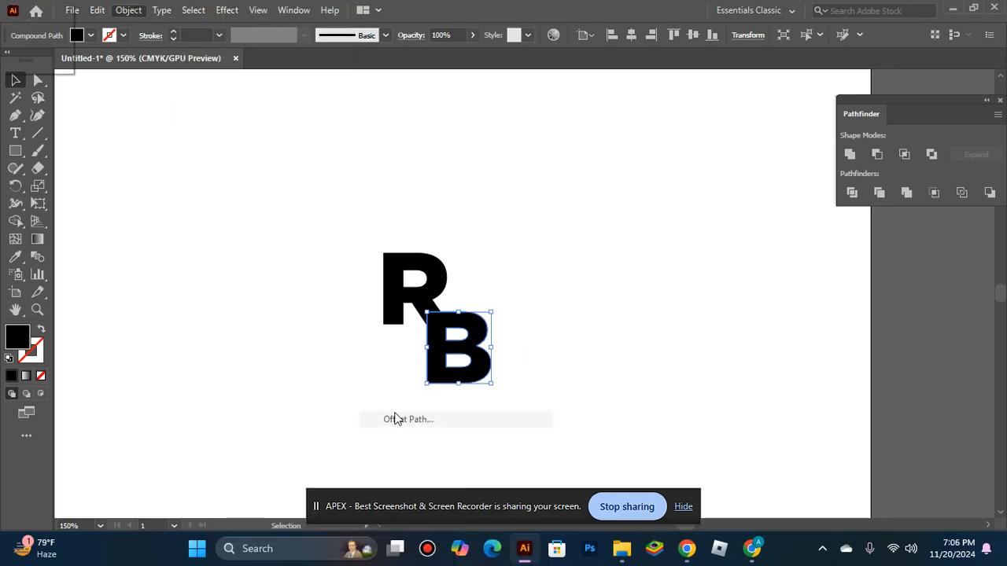
click(639, 319)
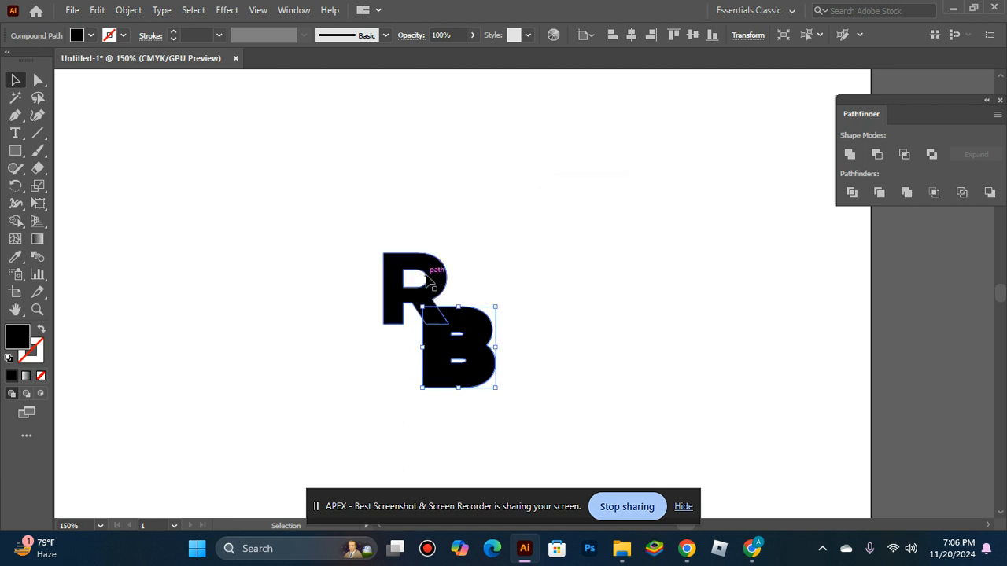
Step: Try cutting the offset B out of the R with Pathfinder Minus Front, then undo it and the offset
shift+click(426, 279)
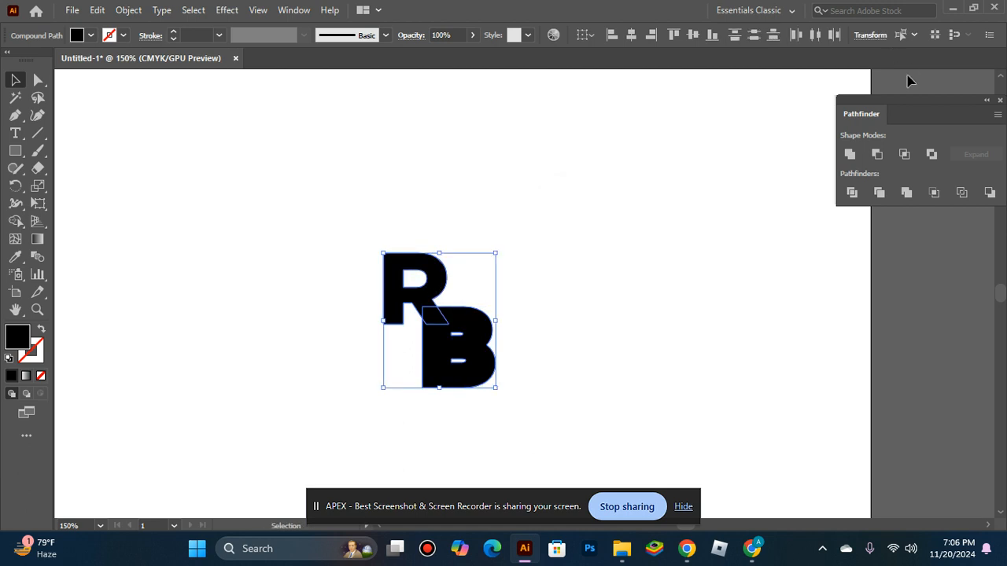
drag(927, 95, 697, 175)
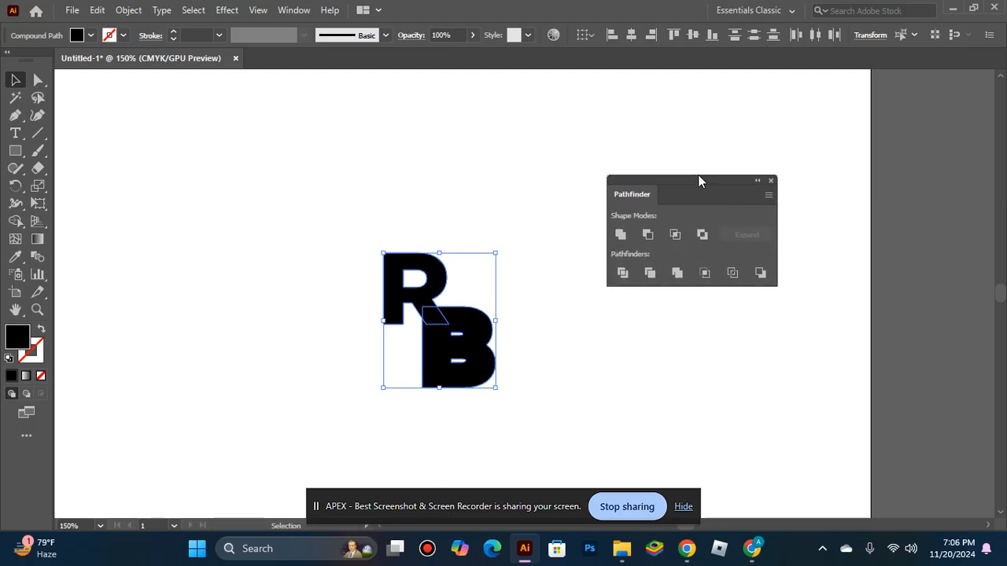
click(647, 235)
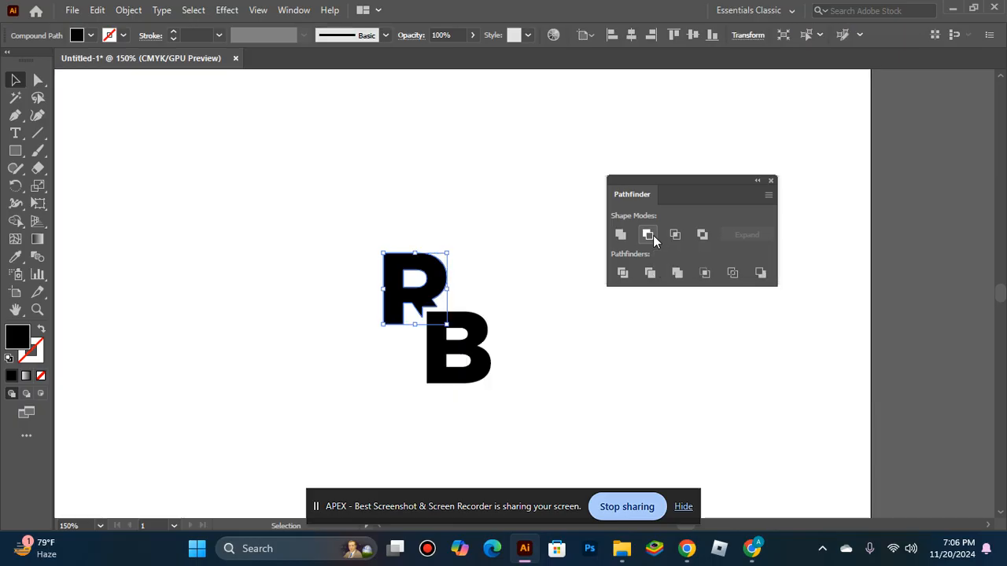
click(620, 381)
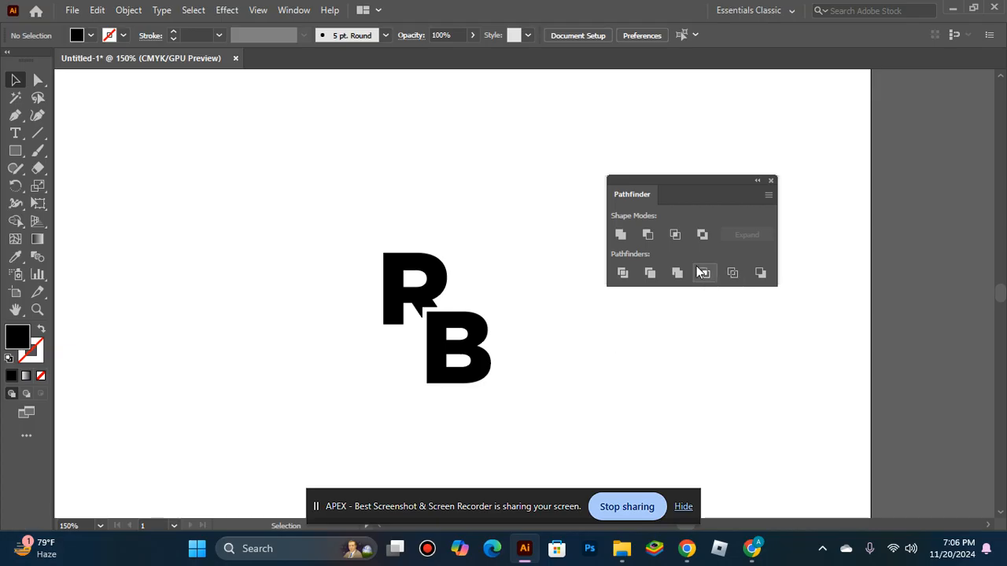
key(ctrl+a)
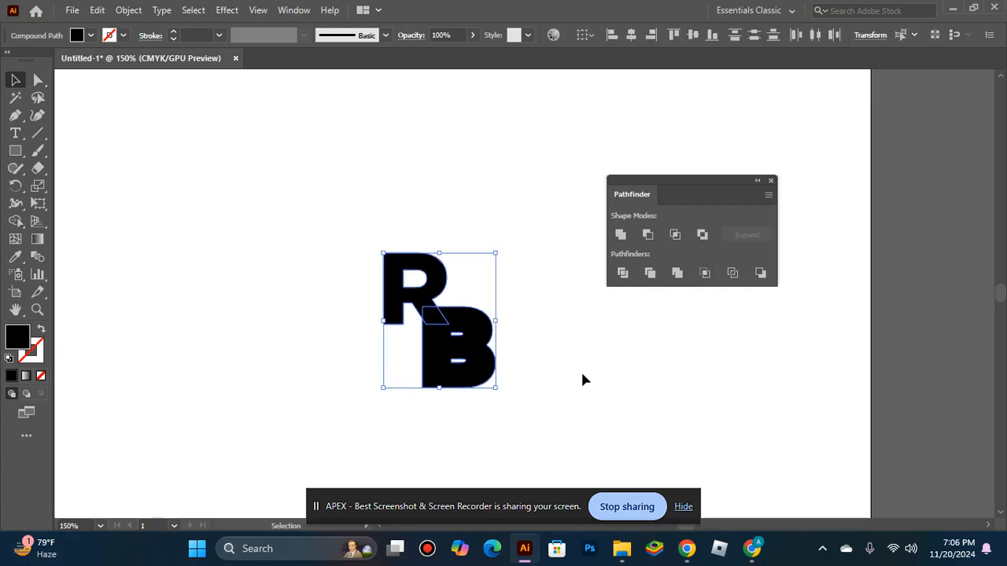
key(ctrl+z)
key(ctrl+z)
Step: Nudge the B down three small steps
key(Down)
key(Down)
key(Down)
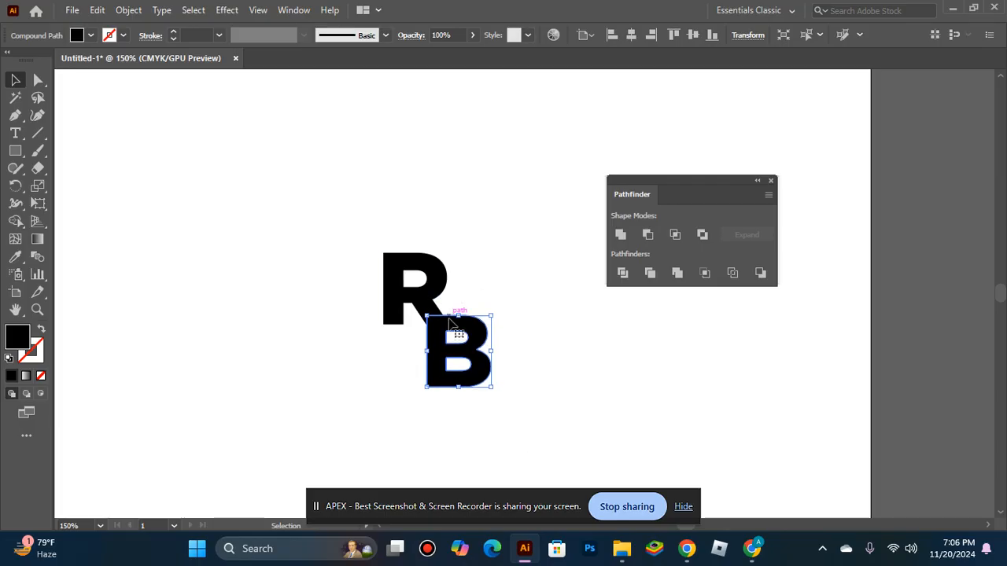
Step: Apply a 0.0556 in Offset Path to the B and subtract it from the R with Minus Front
click(134, 10)
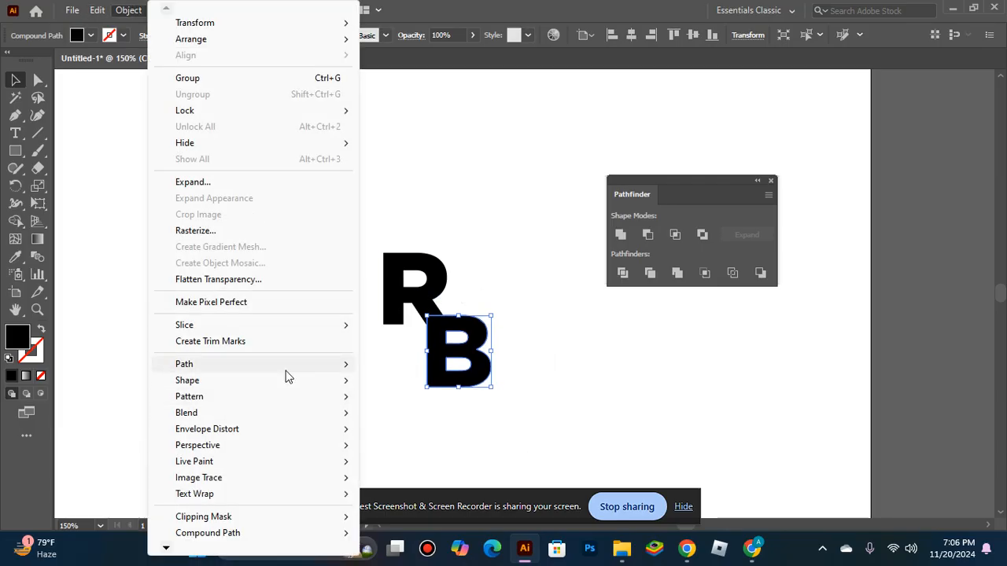
mouse_move(286, 370)
click(397, 420)
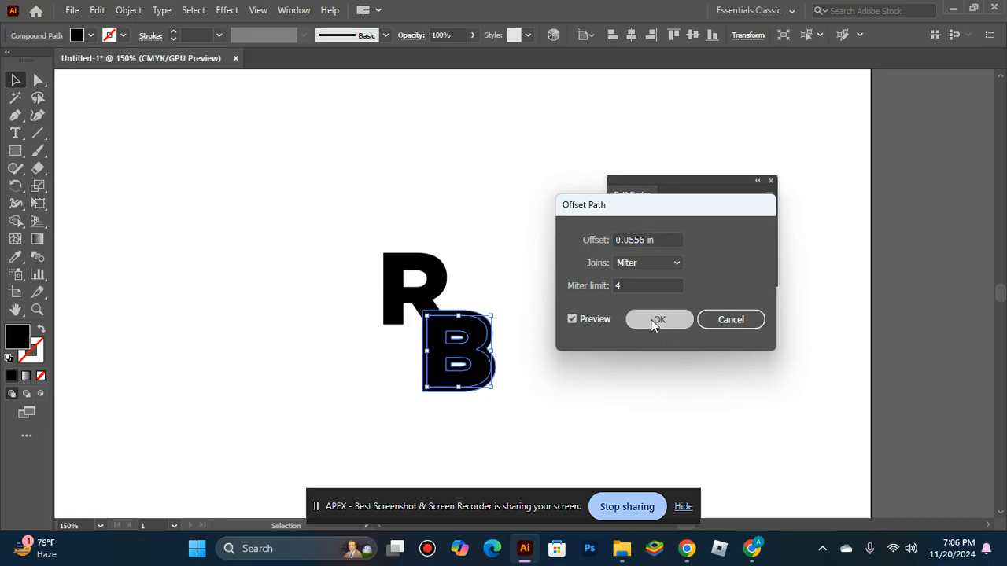
click(657, 319)
shift+click(391, 284)
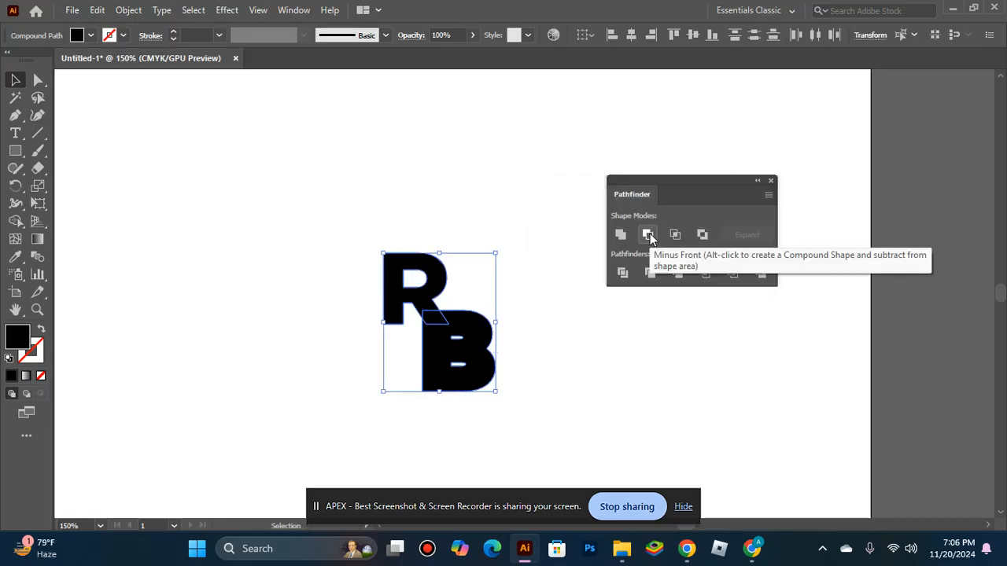
click(649, 234)
click(583, 410)
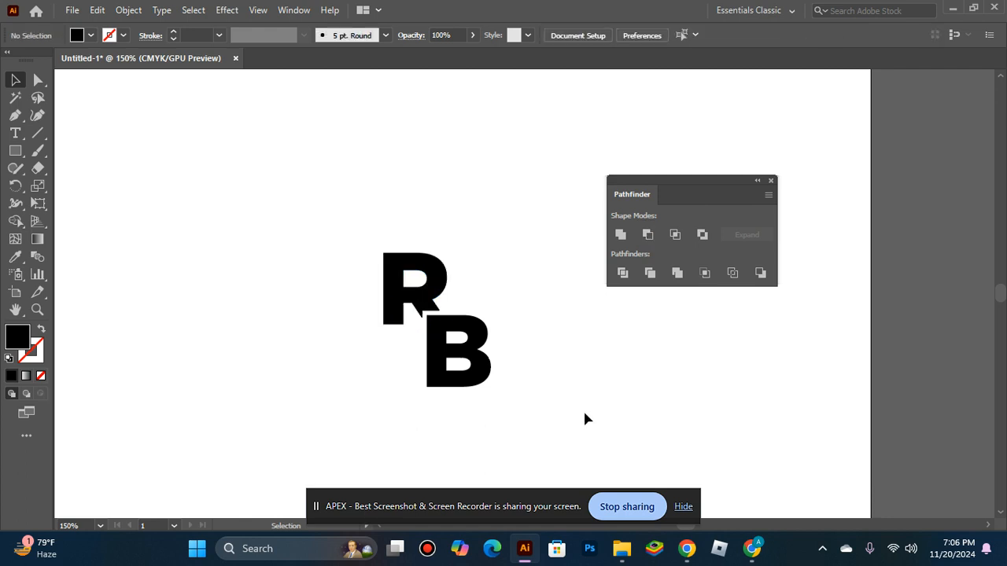
Step: Reposition the B, nudging it one step right and five steps up
click(482, 368)
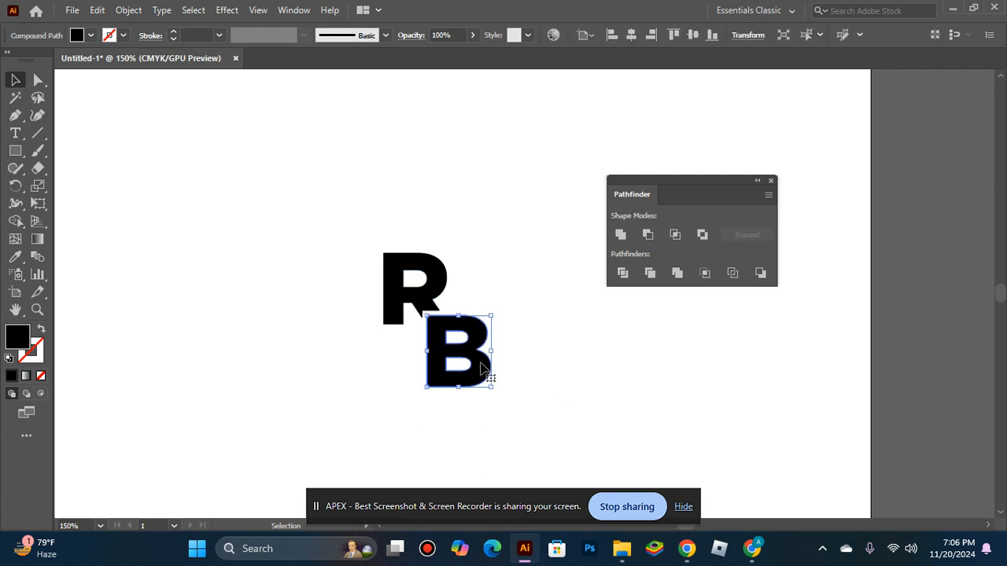
drag(476, 360, 464, 391)
click(491, 416)
key(Right)
key(Up)
key(Up)
key(Up)
key(Up)
key(Up)
click(460, 438)
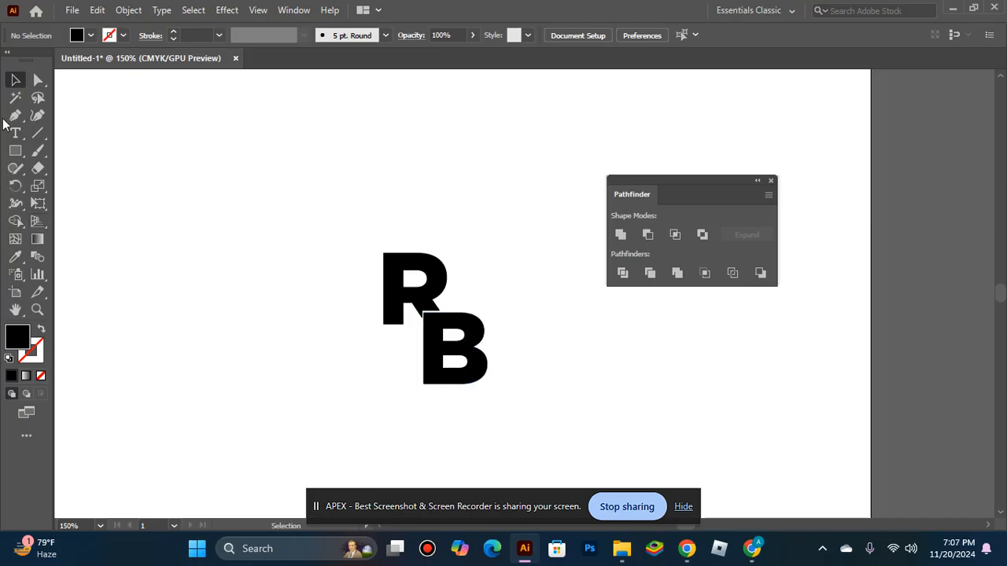
Step: Draw a long thin black rectangle and move it horizontally across the middle of the B
click(15, 150)
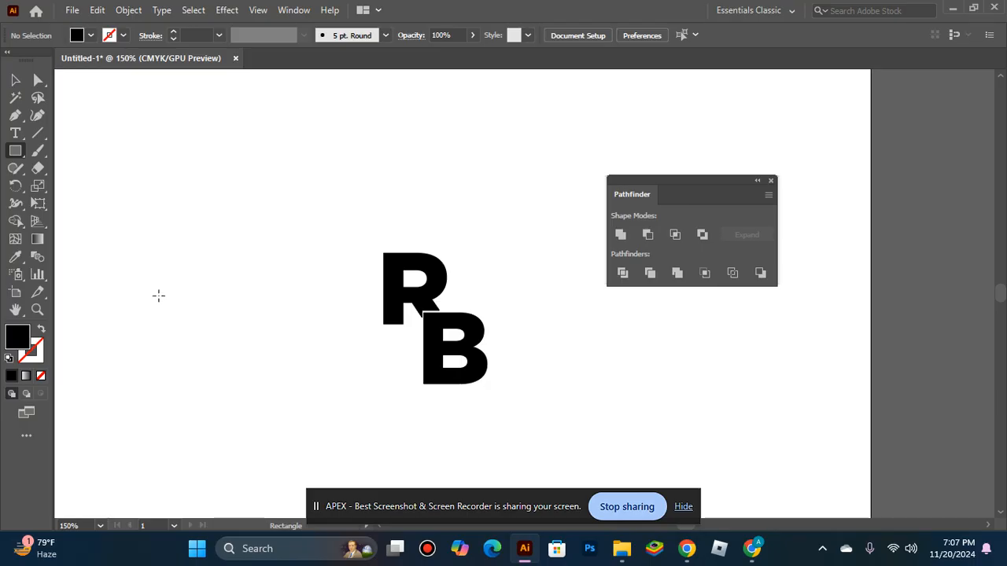
mouse_move(172, 344)
mouse_down()
mouse_move(316, 402)
mouse_move(260, 359)
mouse_move(281, 386)
mouse_move(260, 385)
mouse_move(302, 373)
mouse_move(369, 329)
mouse_move(466, 338)
mouse_move(493, 357)
mouse_move(453, 311)
mouse_move(467, 340)
mouse_up()
key(v)
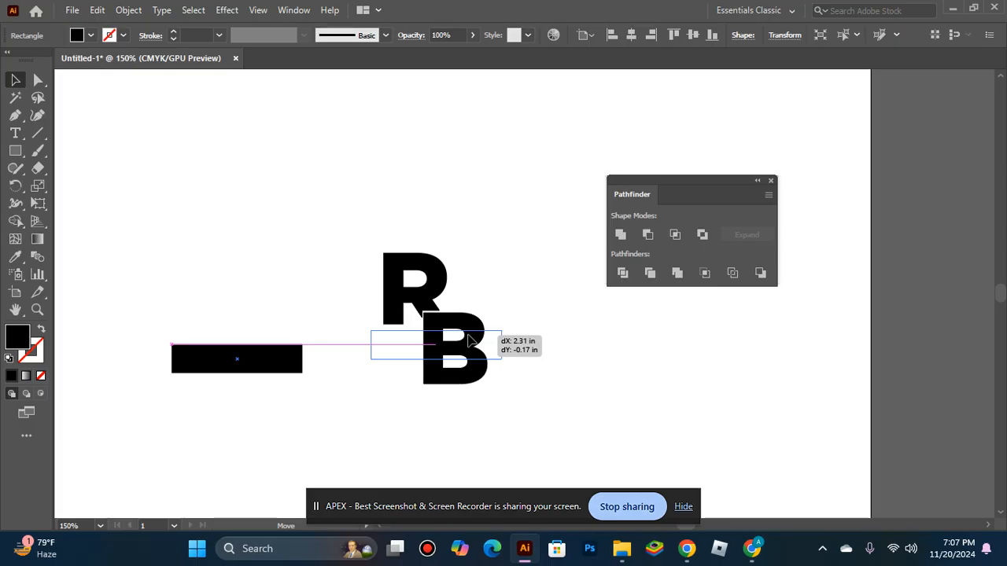
drag(467, 339, 498, 337)
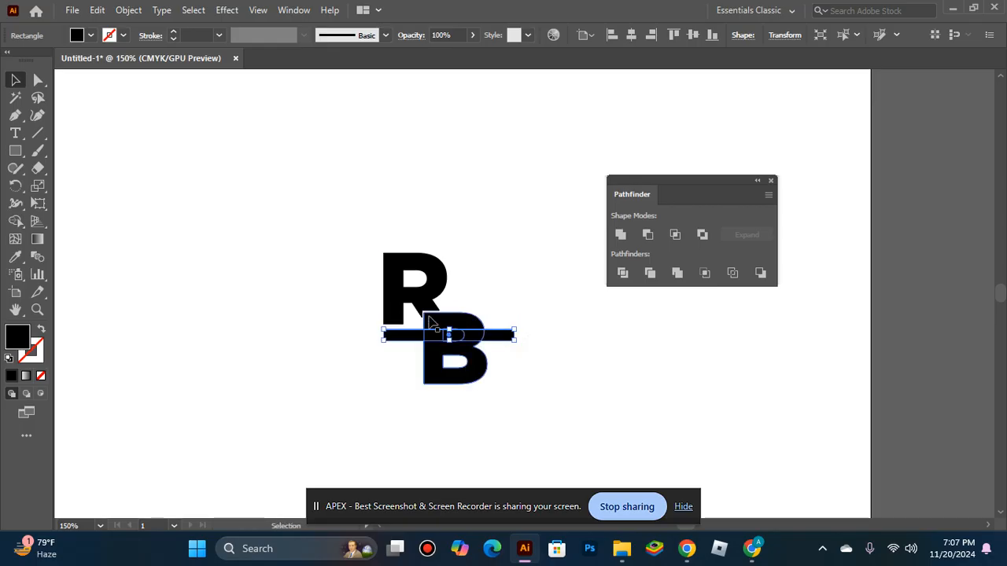
Step: Try cutting the bar out of the B with Minus Front, then undo it
shift+click(442, 325)
click(646, 235)
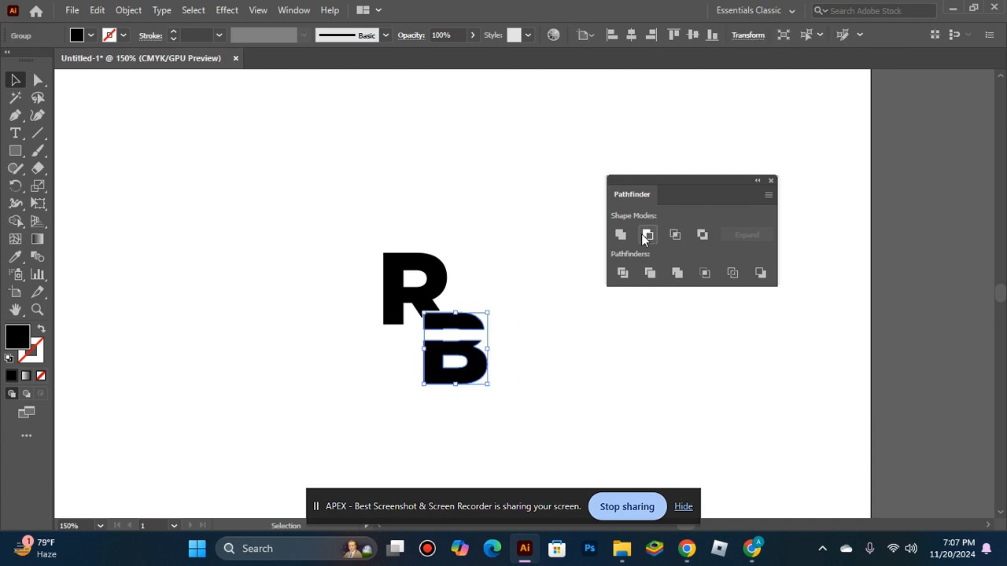
key(ctrl)
key(ctrl+z)
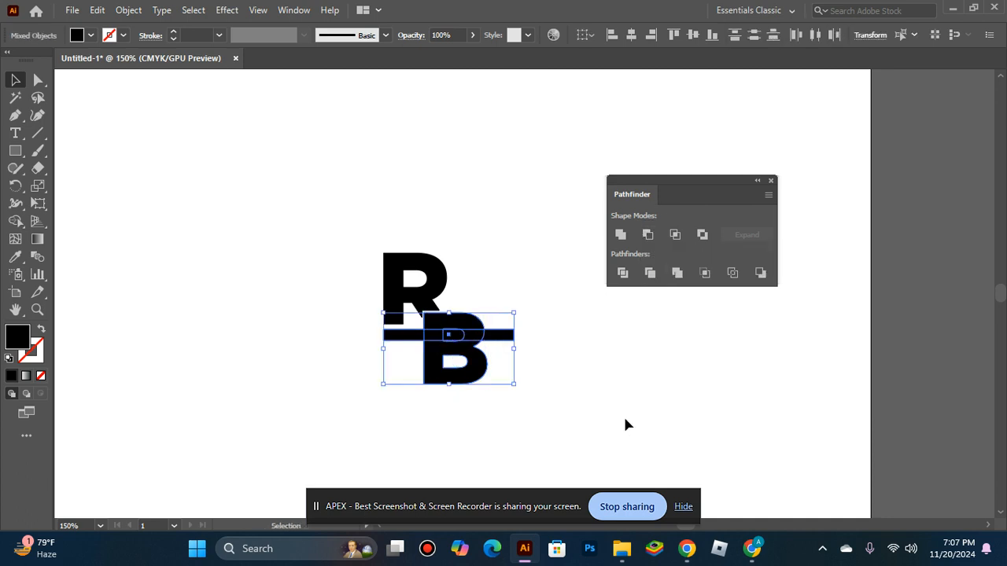
click(602, 438)
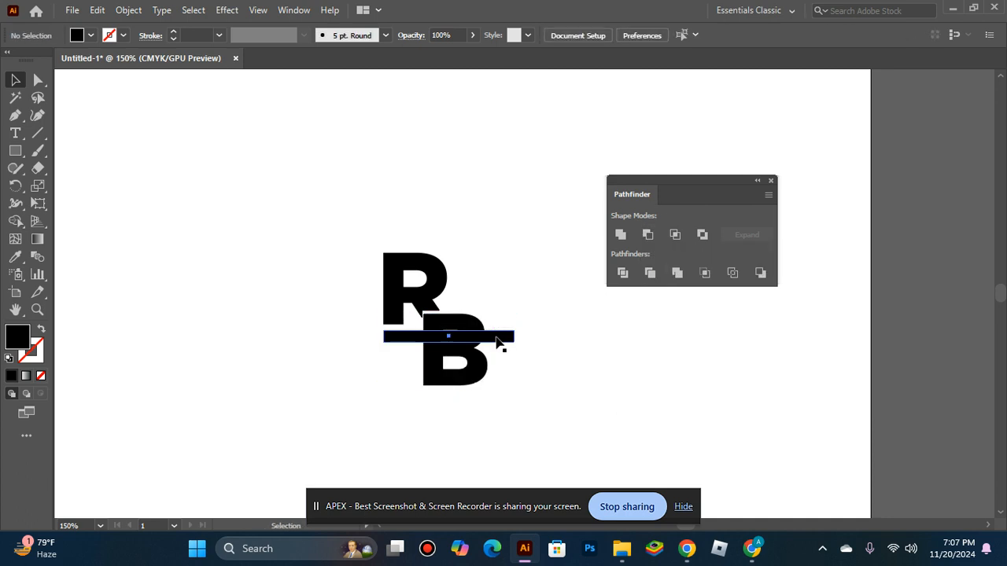
Step: Nudge the bar down six steps and try Minus Front on it and the B again, then undo it
click(498, 338)
key(Down)
key(Down)
key(Down)
key(Down)
key(Down)
key(Down)
key(Down)
key(Down)
key(Down)
key(Down)
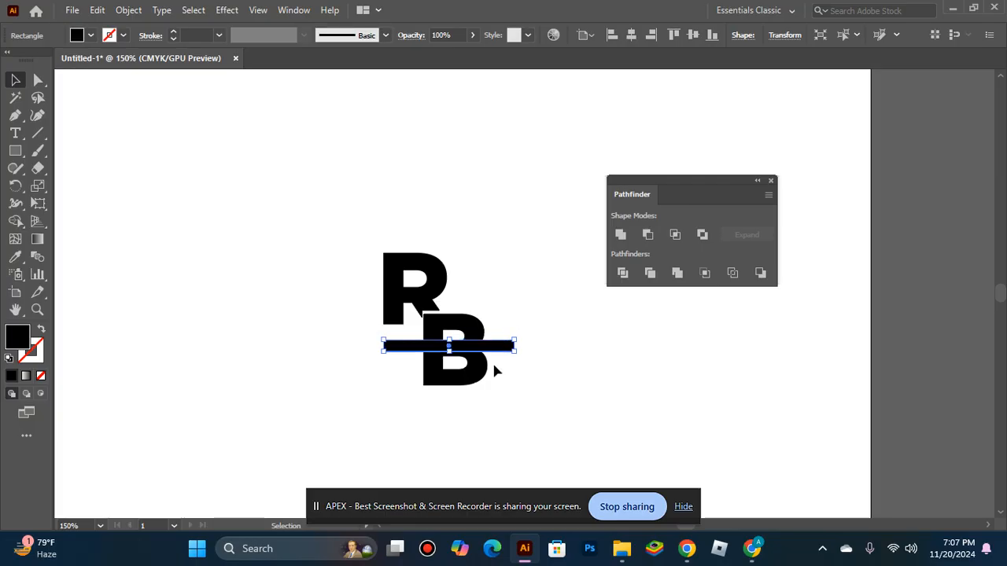
key(Down)
key(Down)
key(Down)
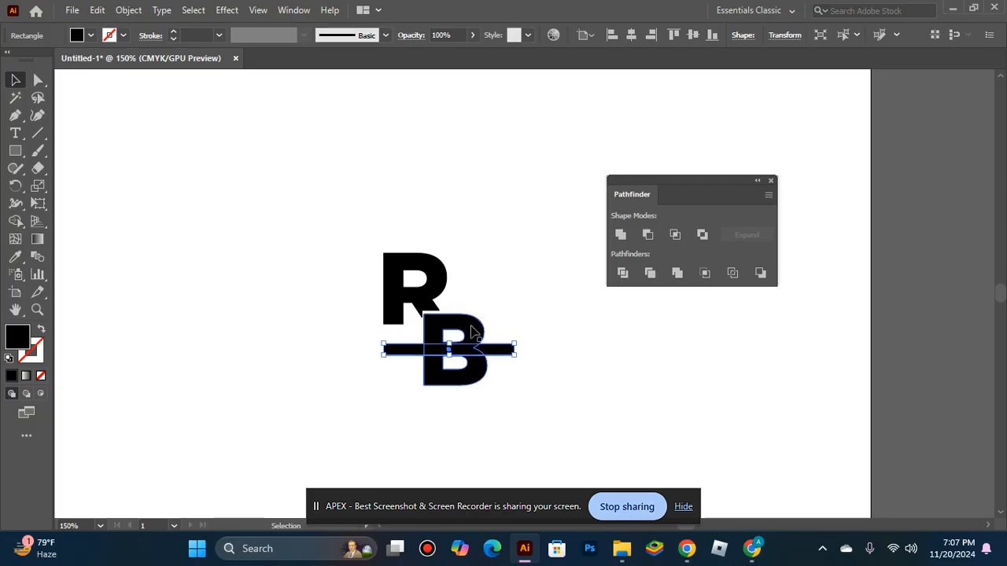
shift+click(471, 331)
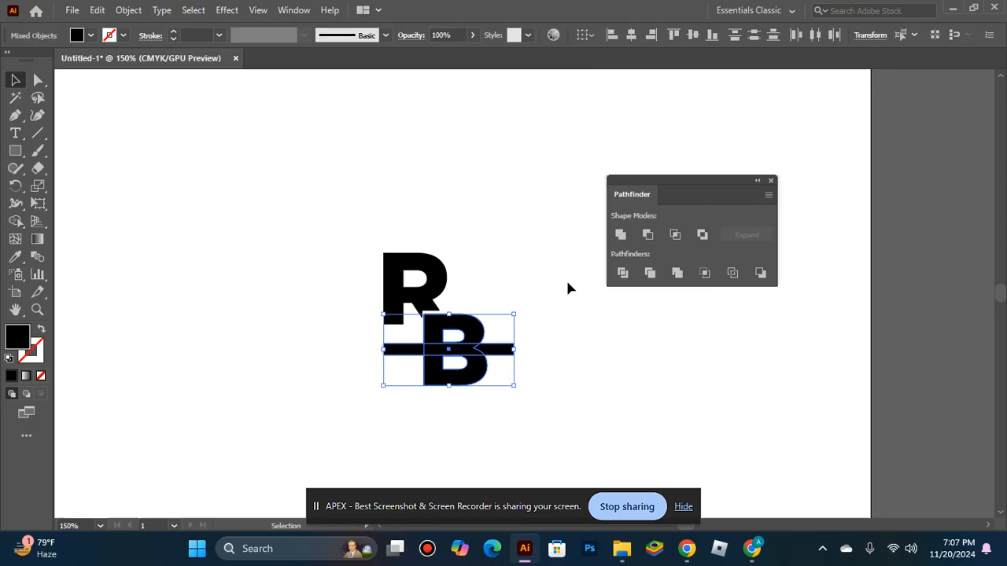
click(647, 235)
click(643, 331)
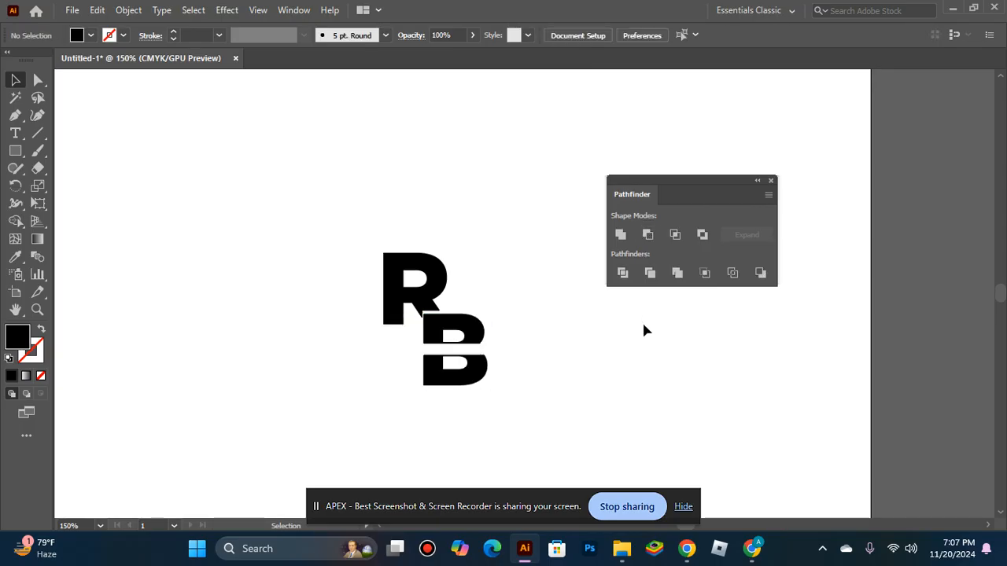
key(ctrl+z)
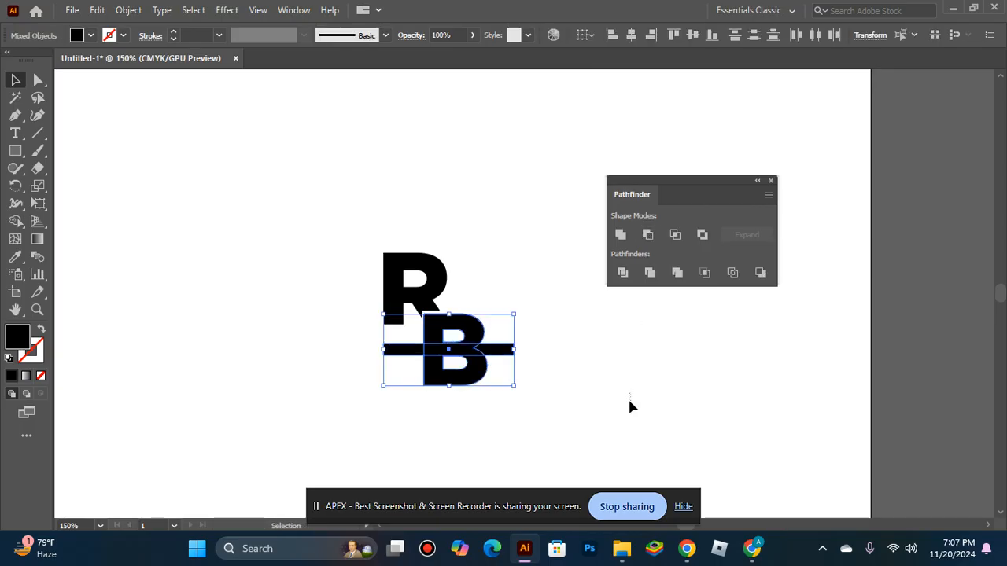
Step: Raise the bar slightly and try cutting it from the B with Minus Front, then undo it
click(522, 349)
click(483, 351)
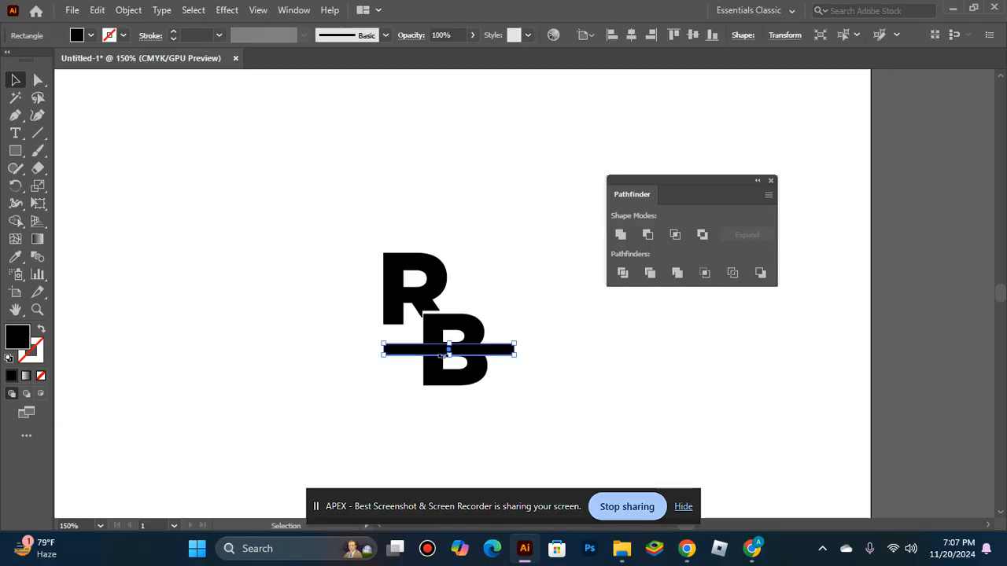
mouse_move(449, 356)
mouse_down()
mouse_move(460, 366)
mouse_move(447, 337)
mouse_up()
drag(447, 339, 448, 337)
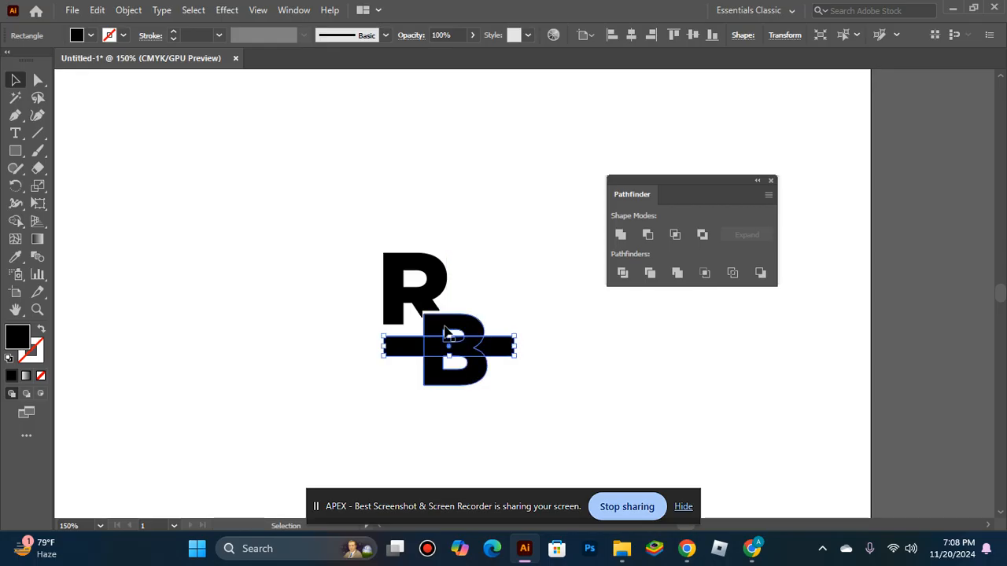
shift+click(441, 324)
click(646, 234)
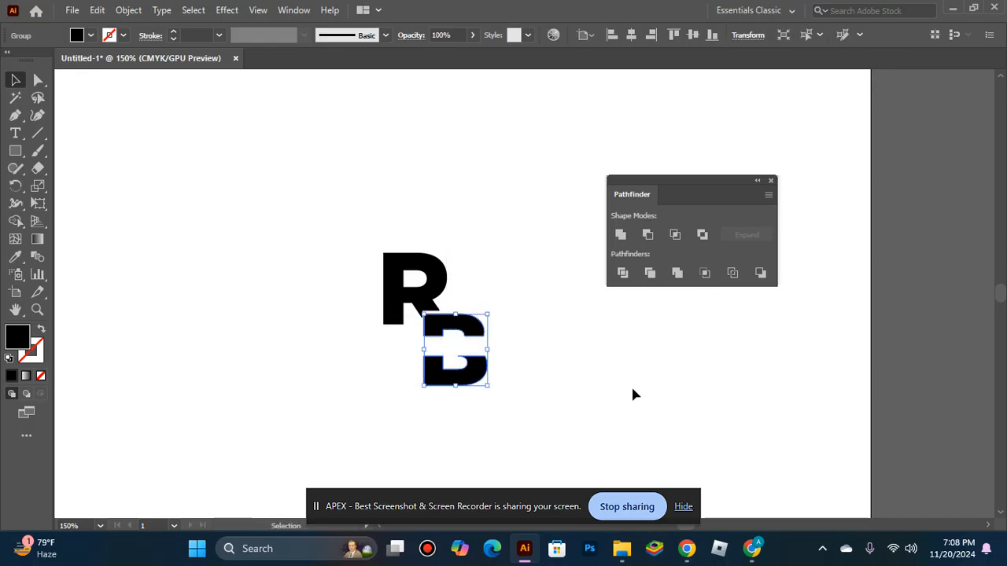
click(630, 417)
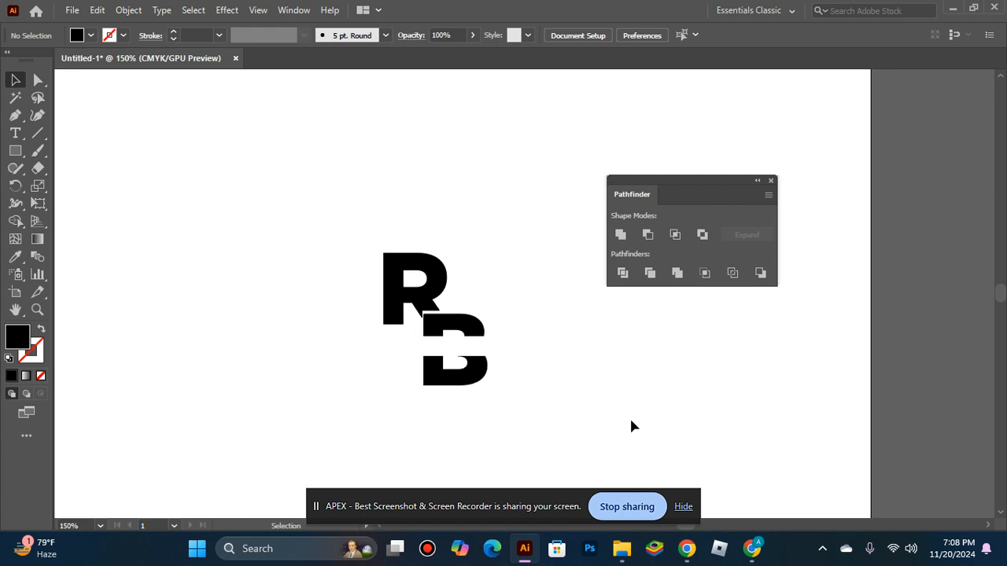
key(ctrl+z)
click(605, 410)
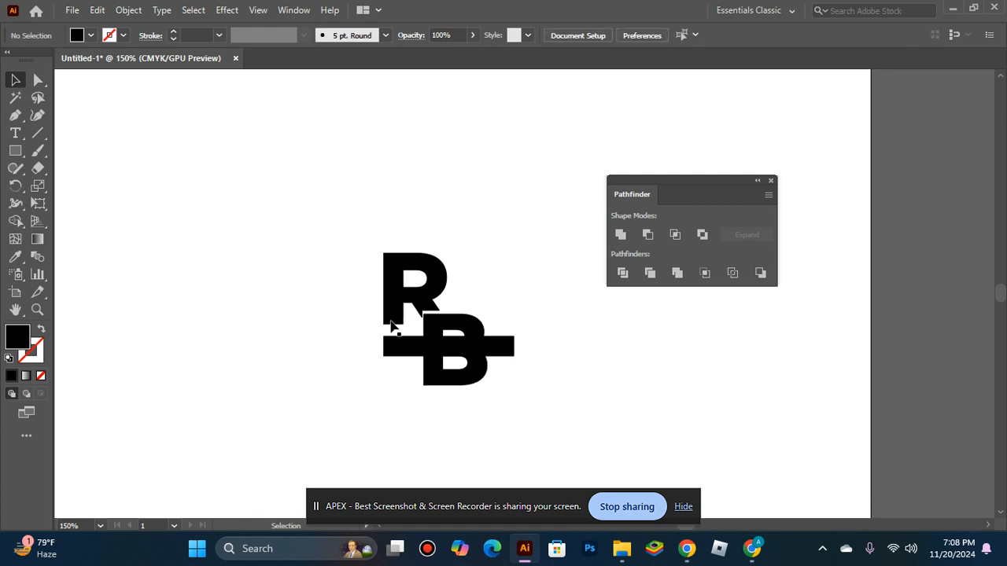
Step: Nudge the bar down two steps and try Minus Front with the B once more, then undo it
click(449, 350)
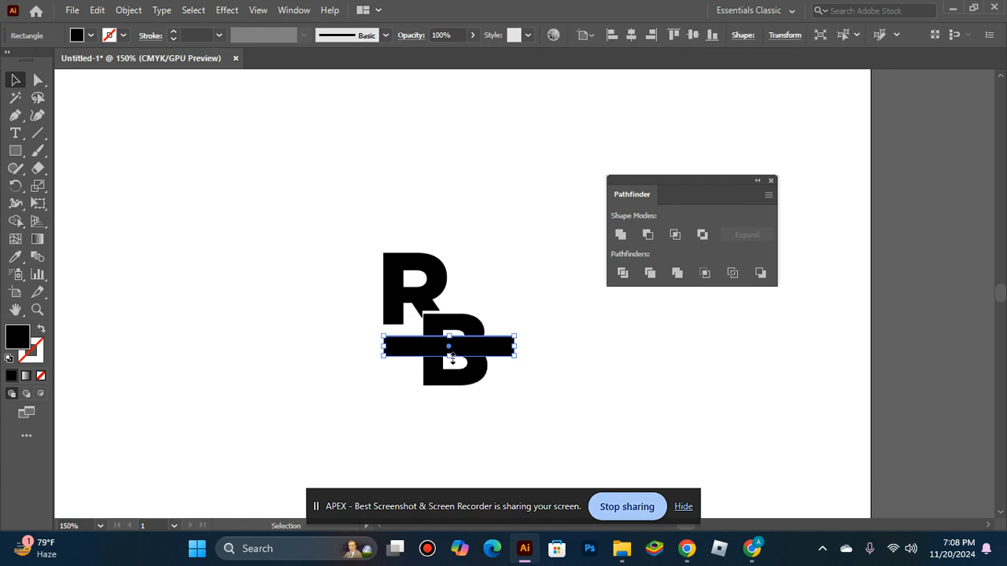
mouse_move(449, 356)
mouse_down()
mouse_move(440, 334)
mouse_move(450, 354)
mouse_up()
key(Down)
key(Down)
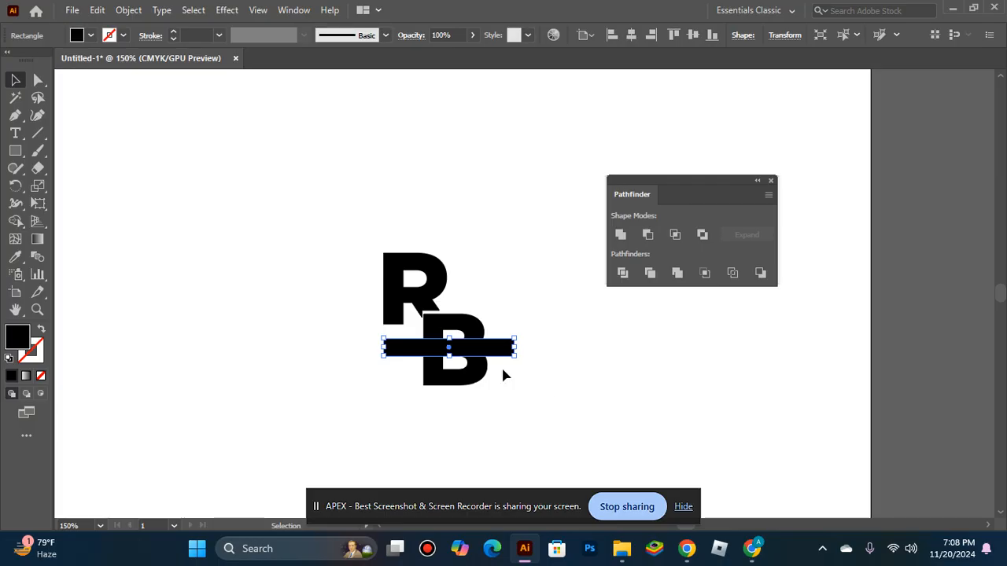
shift+click(472, 366)
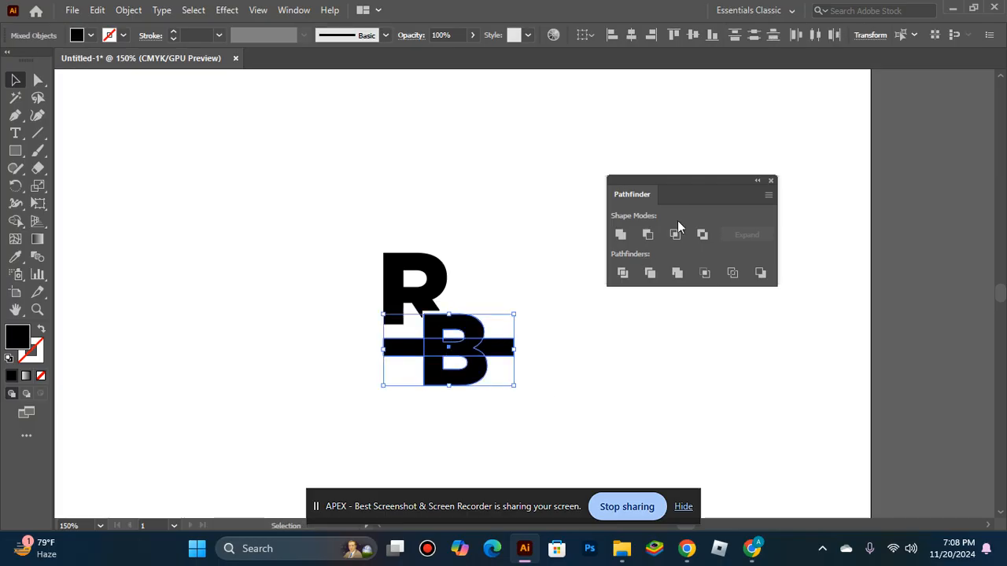
click(648, 235)
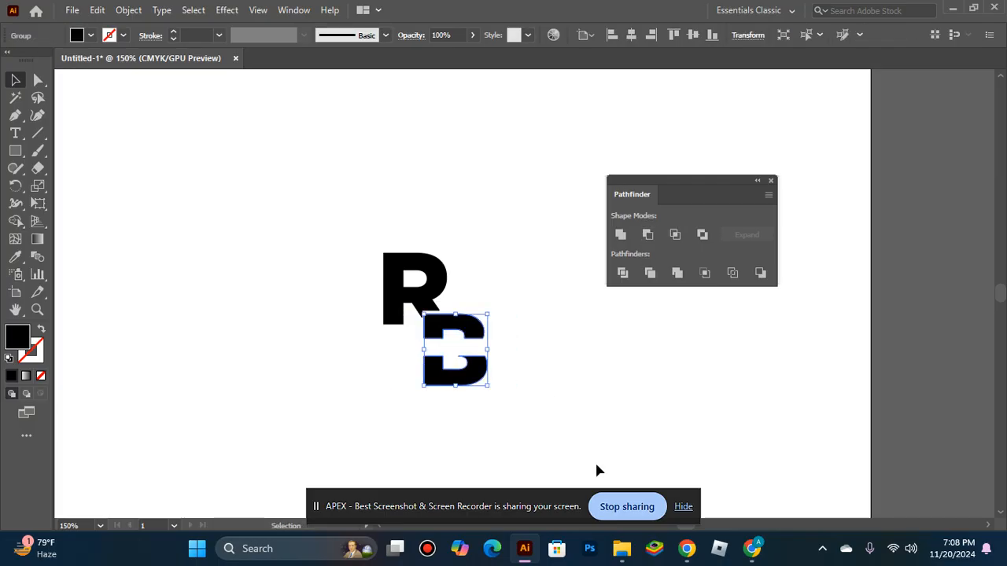
click(596, 410)
key(ctrl+z)
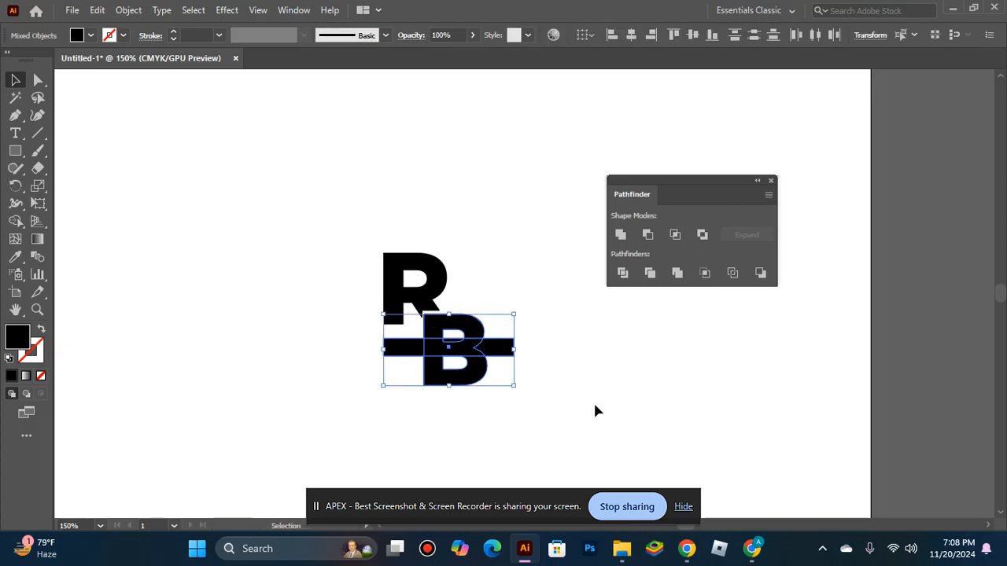
click(596, 409)
Step: Move the bar to the base of the B and trim it off with Minus Front, then undo twice
drag(495, 351, 462, 383)
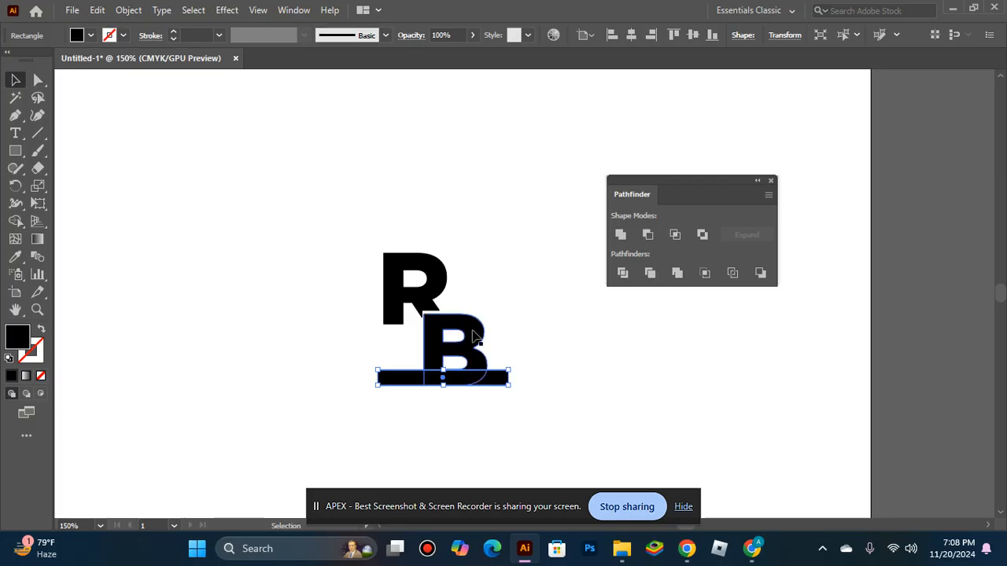
shift+click(475, 337)
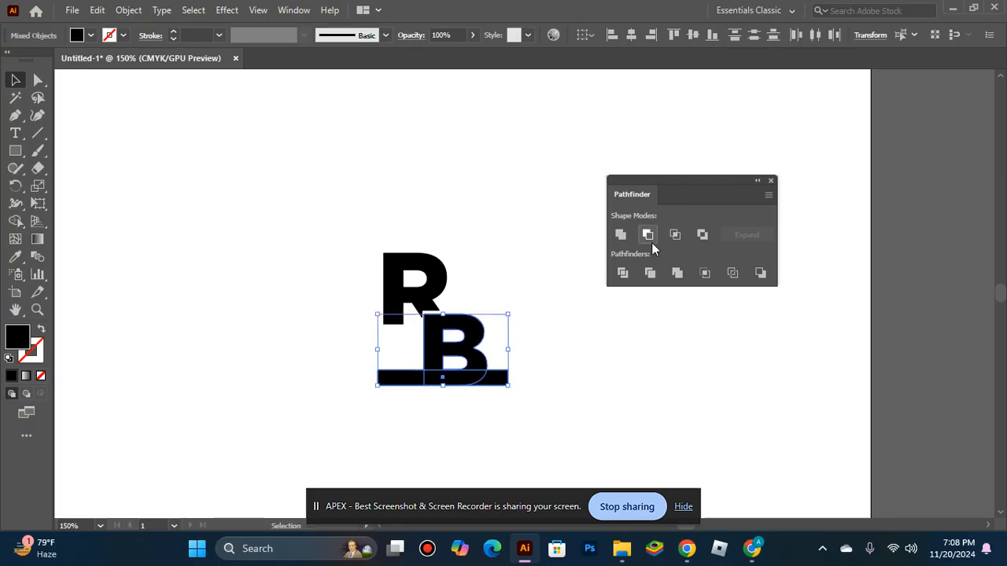
click(651, 245)
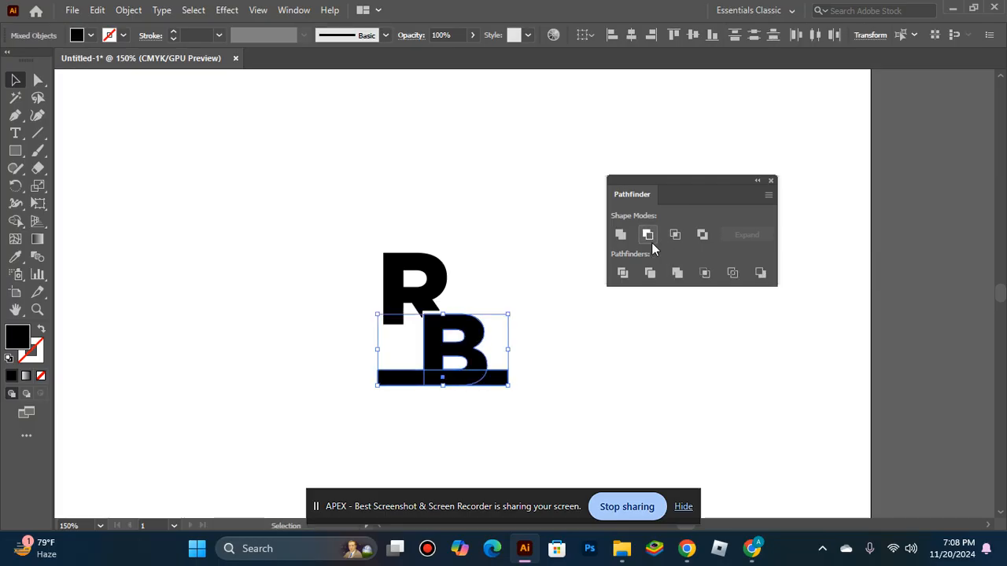
click(669, 317)
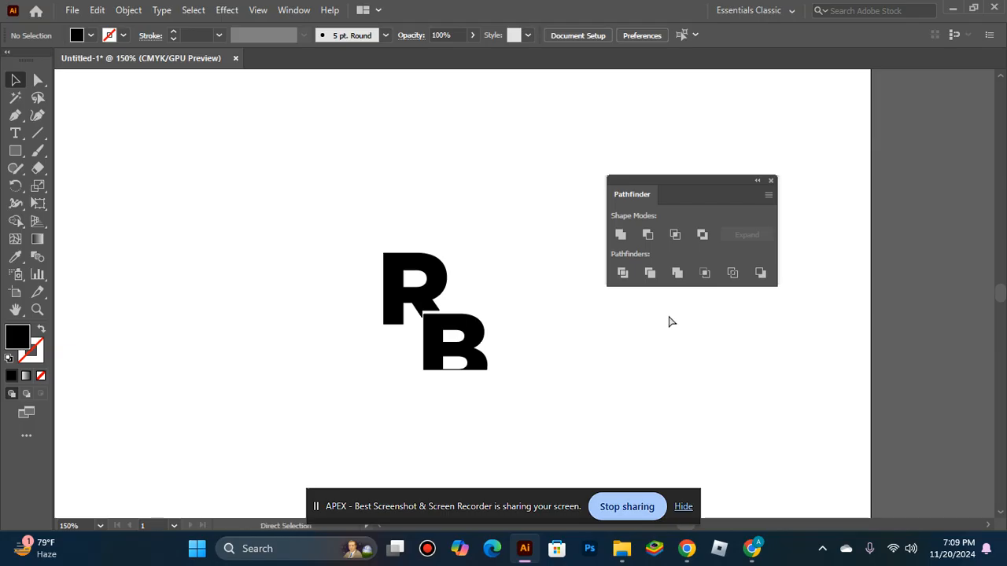
key(ctrl+z)
key(ctrl+z)
click(599, 438)
Step: Set the bar diagonally across the B and try Minus Front, then undo the cut
drag(503, 401, 597, 435)
drag(560, 320, 466, 377)
shift+click(430, 380)
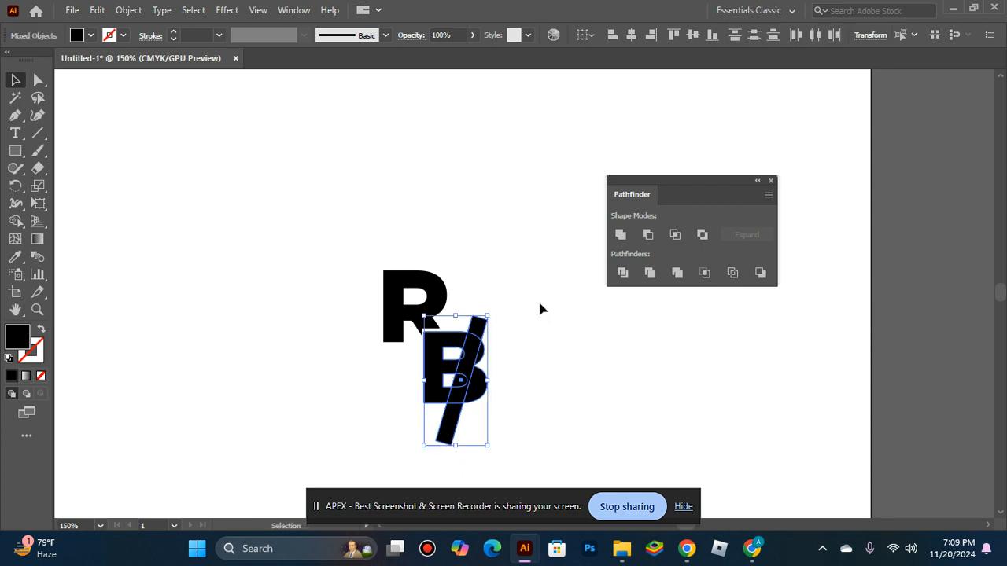
click(648, 239)
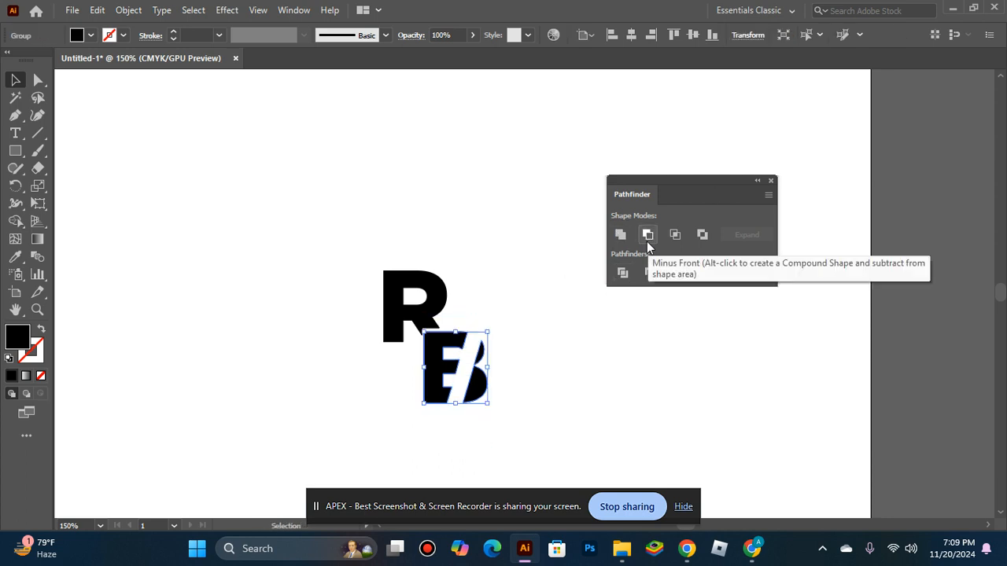
click(548, 376)
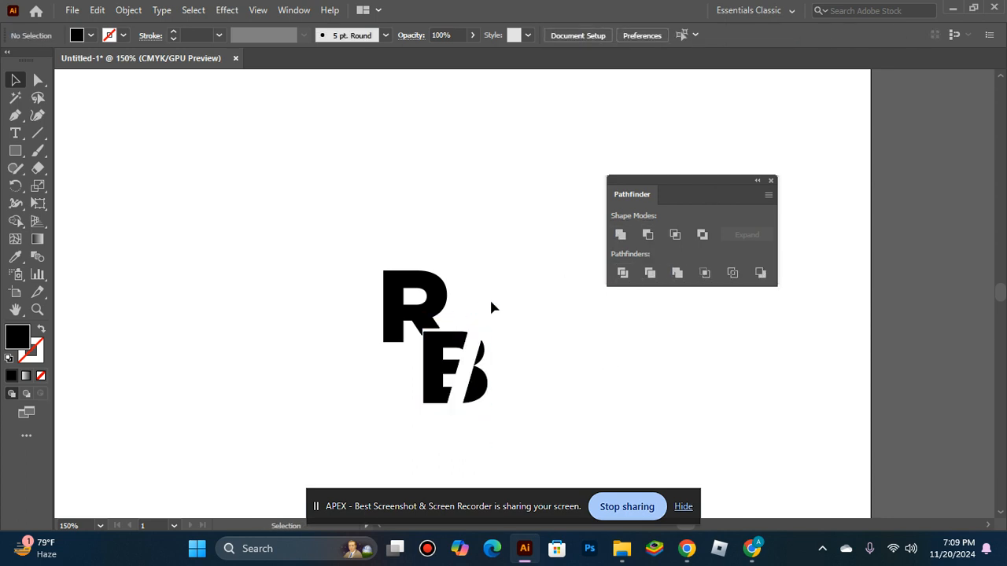
key(ctrl+z)
key(ctrl+z)
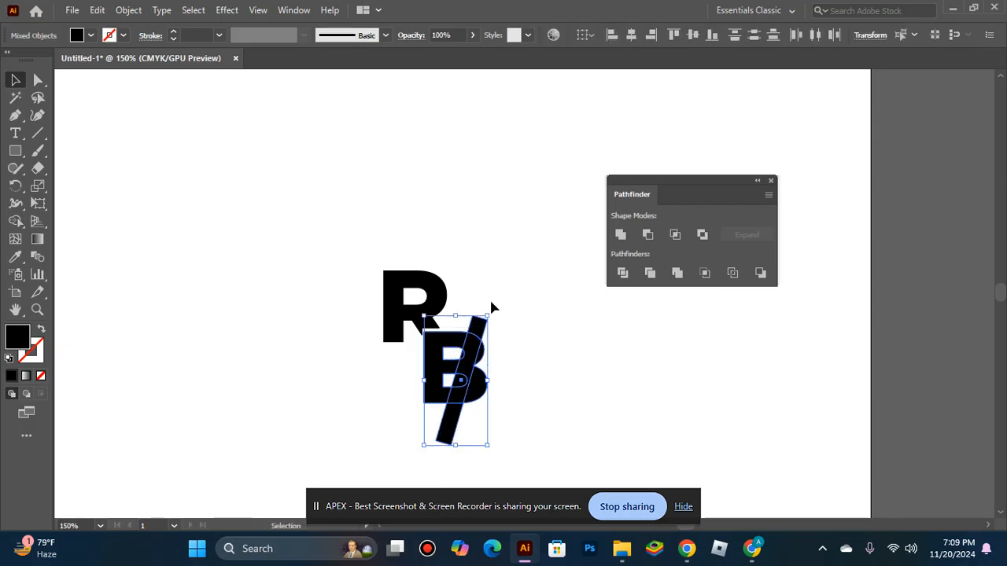
Step: Nudge the diagonal bar slightly left, try cutting it from the B with Minus Front, and undo the cut
click(499, 330)
click(477, 375)
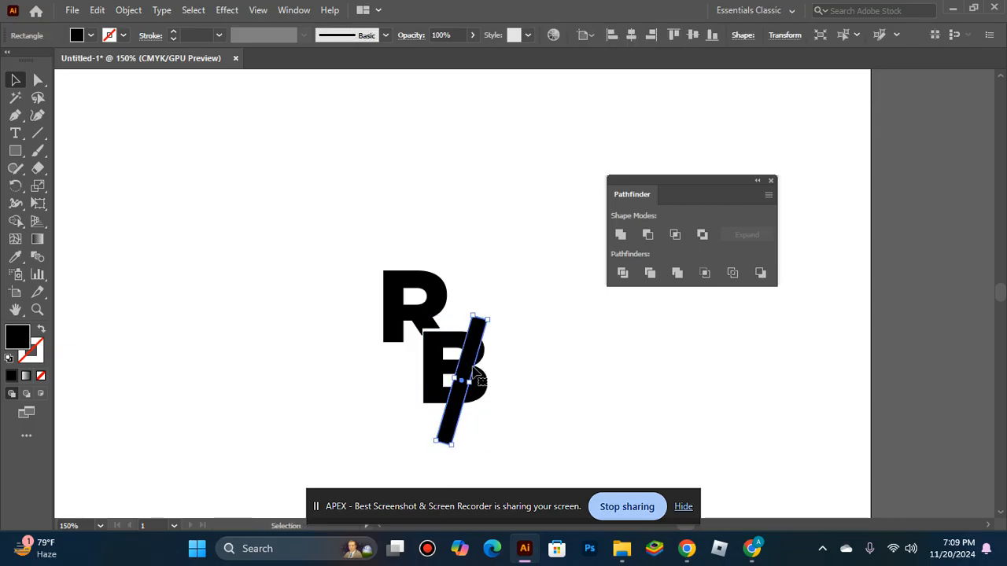
drag(471, 383, 466, 382)
shift+click(476, 391)
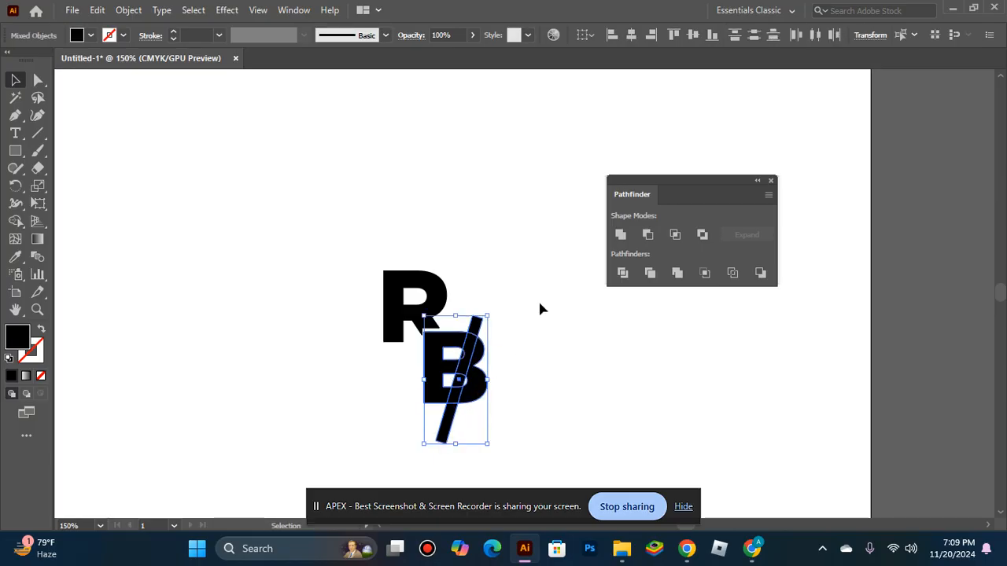
click(649, 241)
click(649, 336)
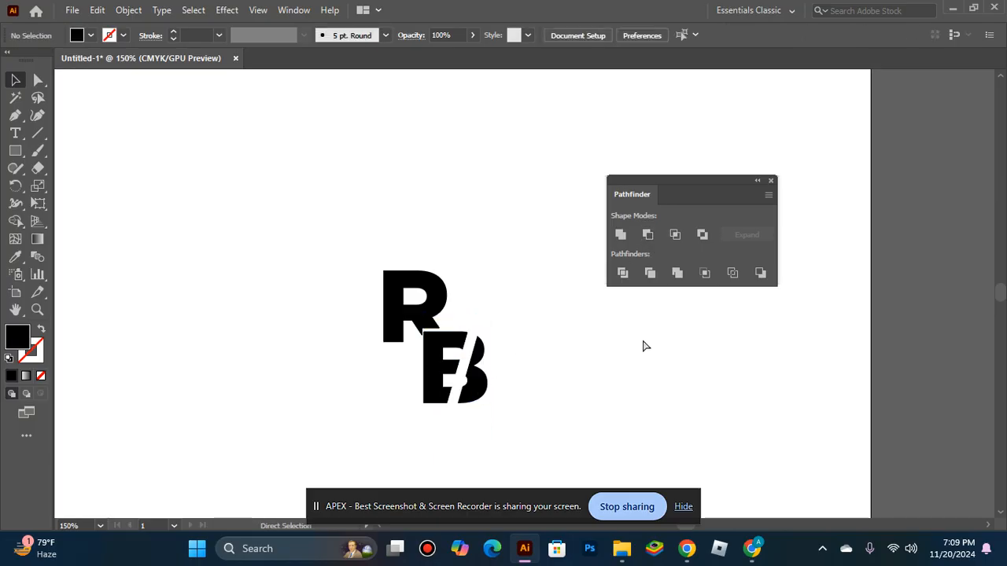
key(ctrl+z)
Step: Reposition the diagonal bar across the B and cut it out of the B with Minus Front
click(296, 410)
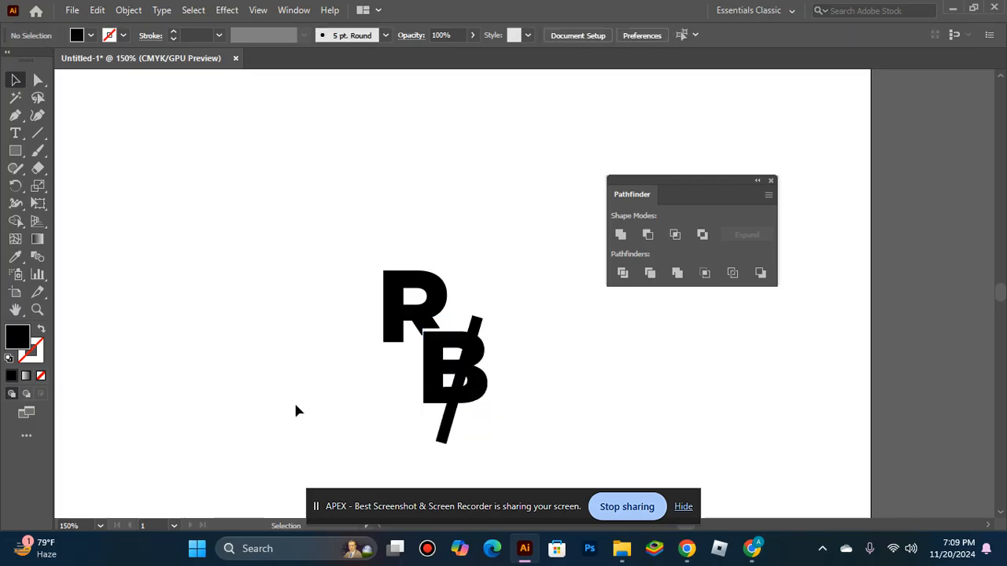
click(455, 399)
drag(465, 380, 463, 380)
click(469, 397)
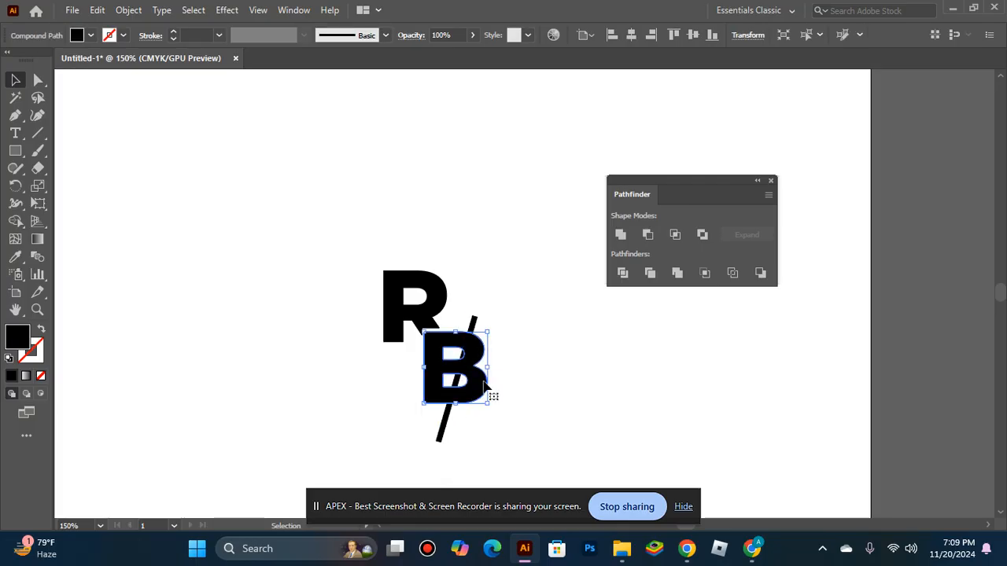
click(554, 394)
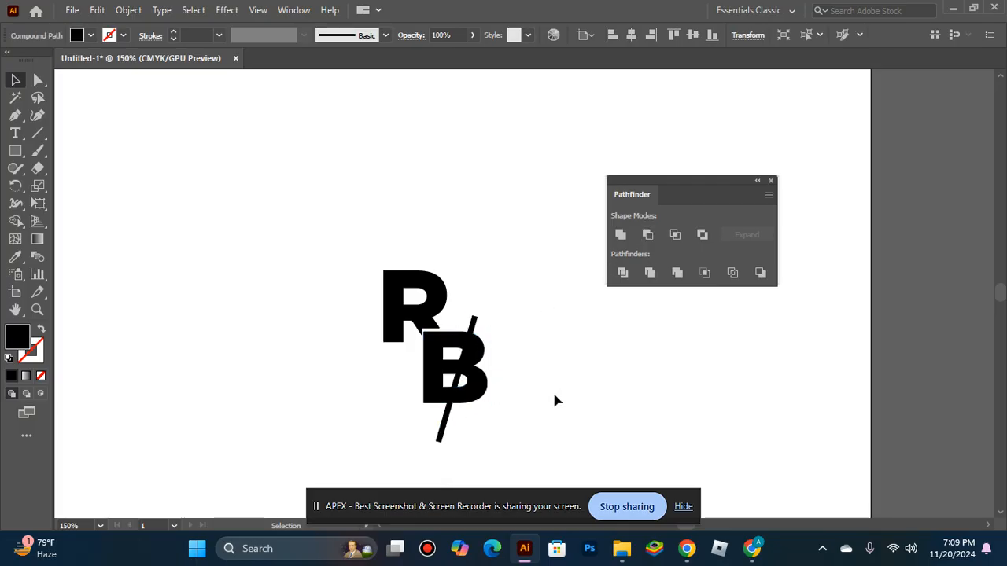
drag(442, 429, 571, 323)
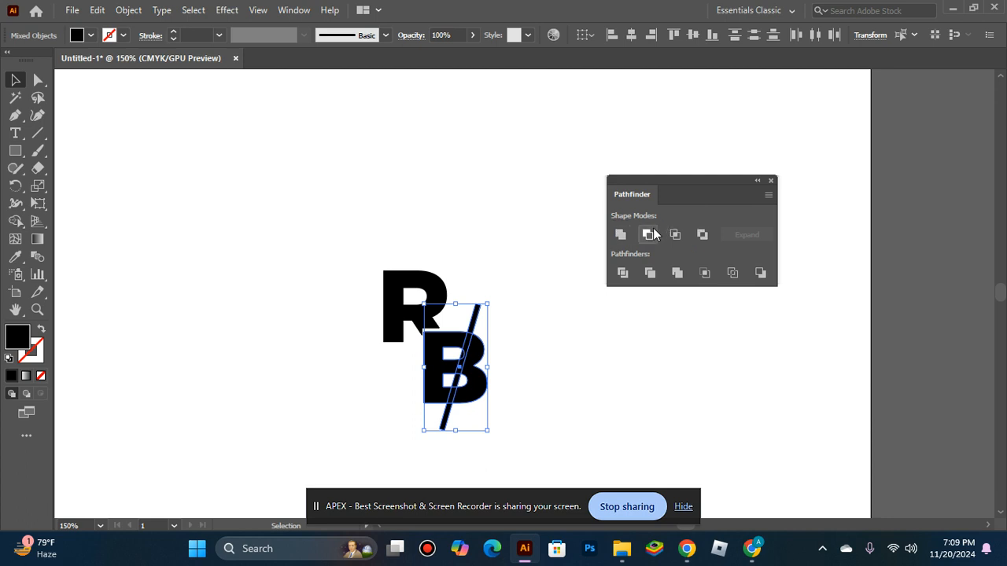
click(648, 234)
click(596, 306)
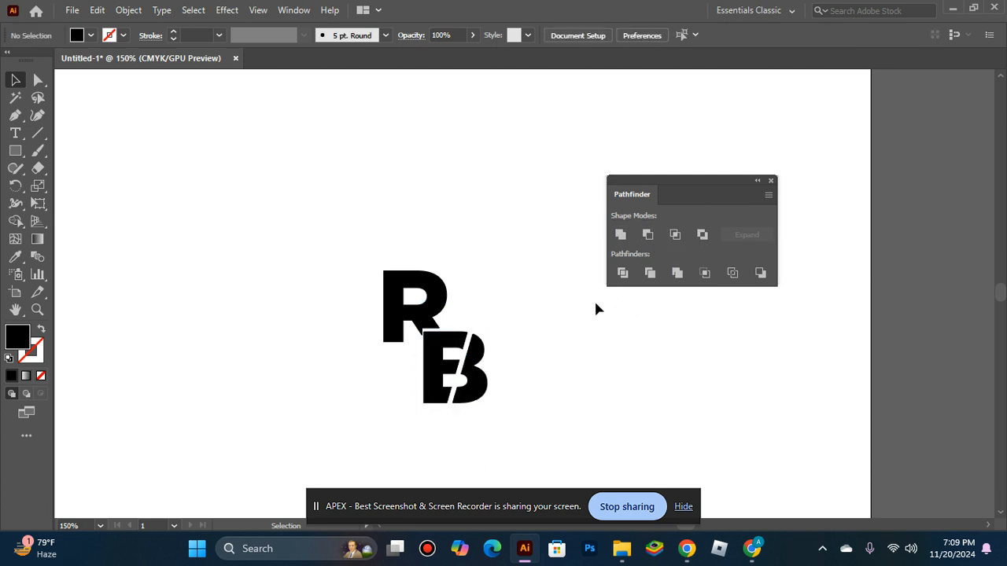
Step: Fill both letters with the C=15 M=100 Y=90 K=10 red swatch and close the Pathfinder panel
drag(328, 246, 416, 318)
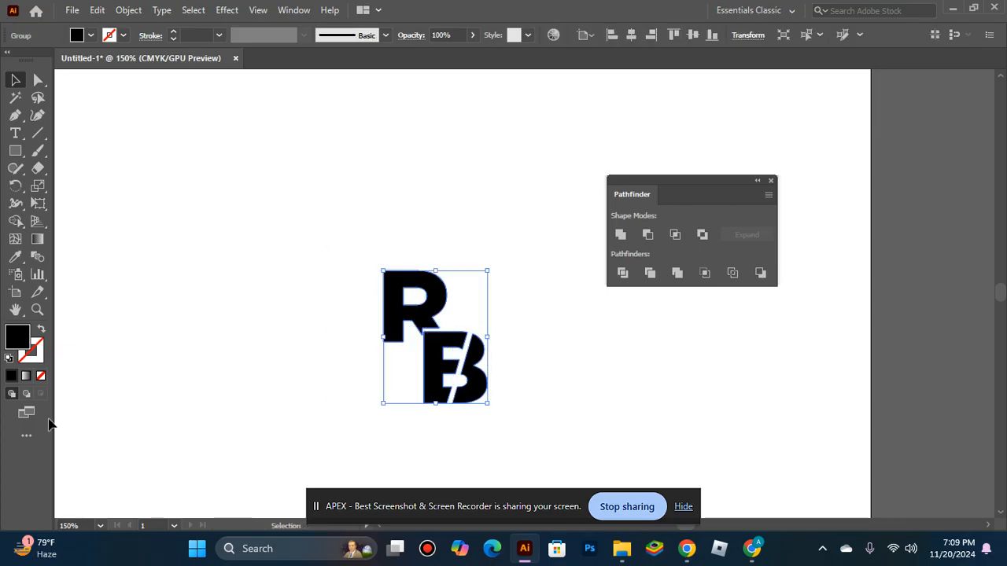
double_click(20, 339)
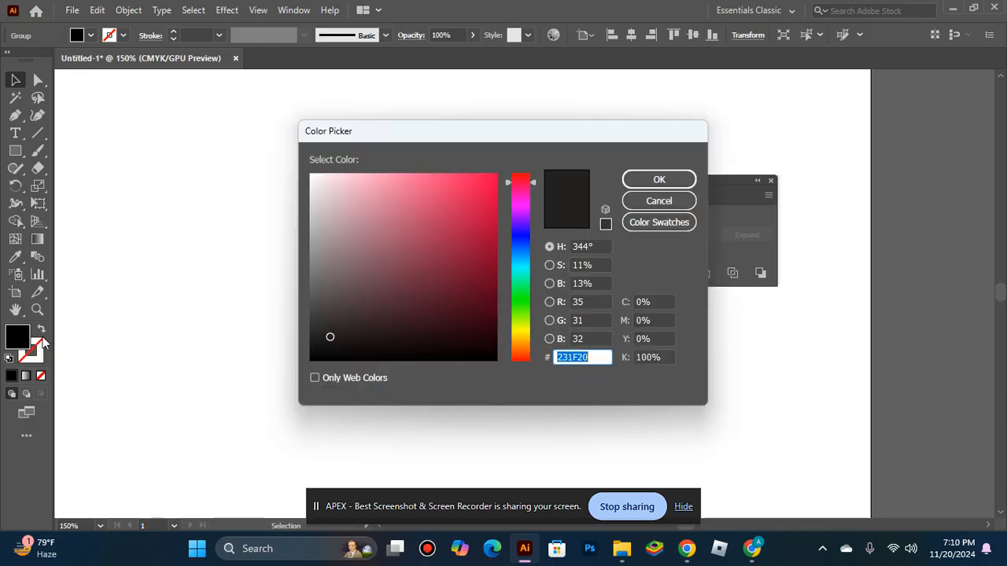
click(633, 222)
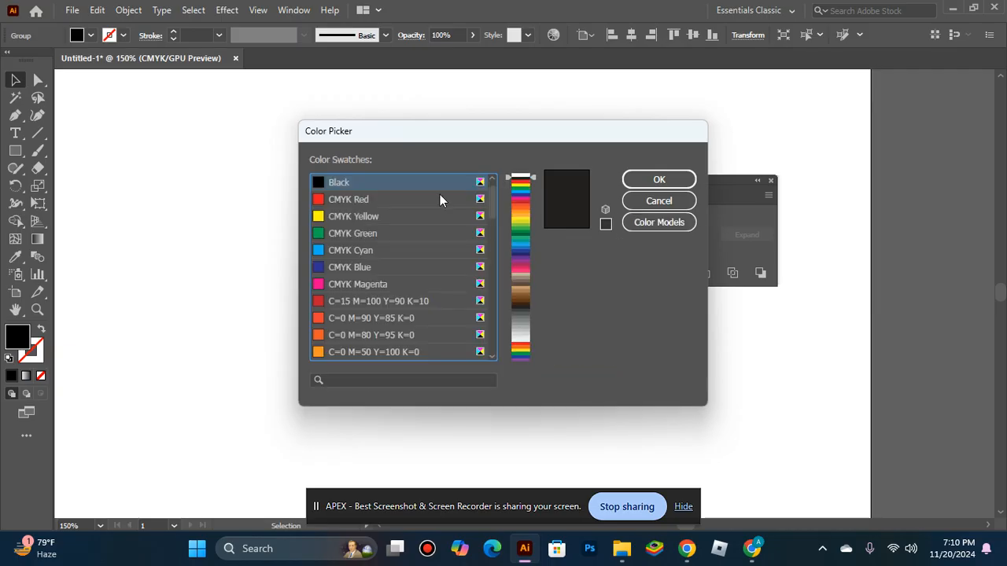
click(374, 299)
click(659, 180)
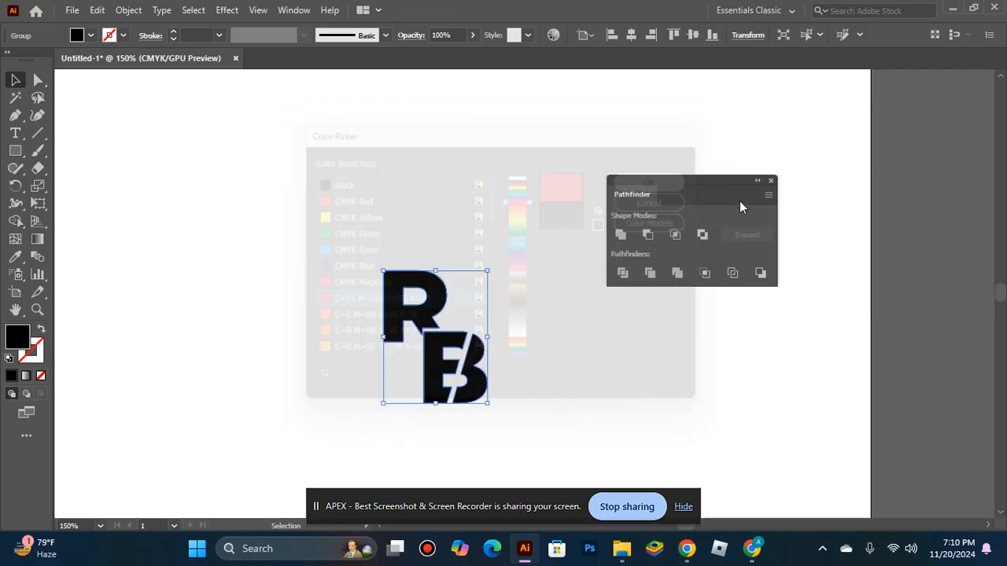
click(772, 181)
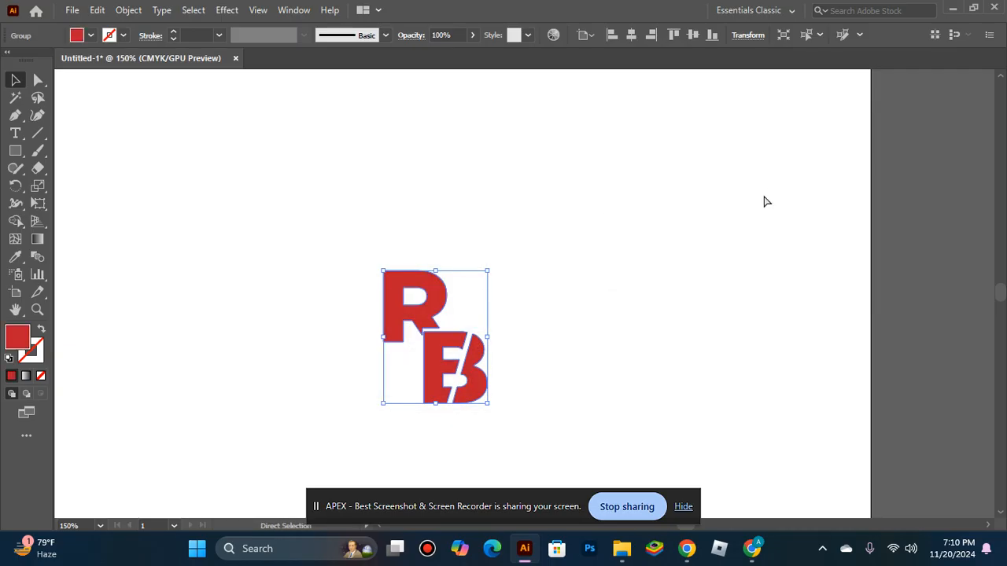
Step: Fit the artboard in view and scale the RB letters up proportionally
key(ctrl+0)
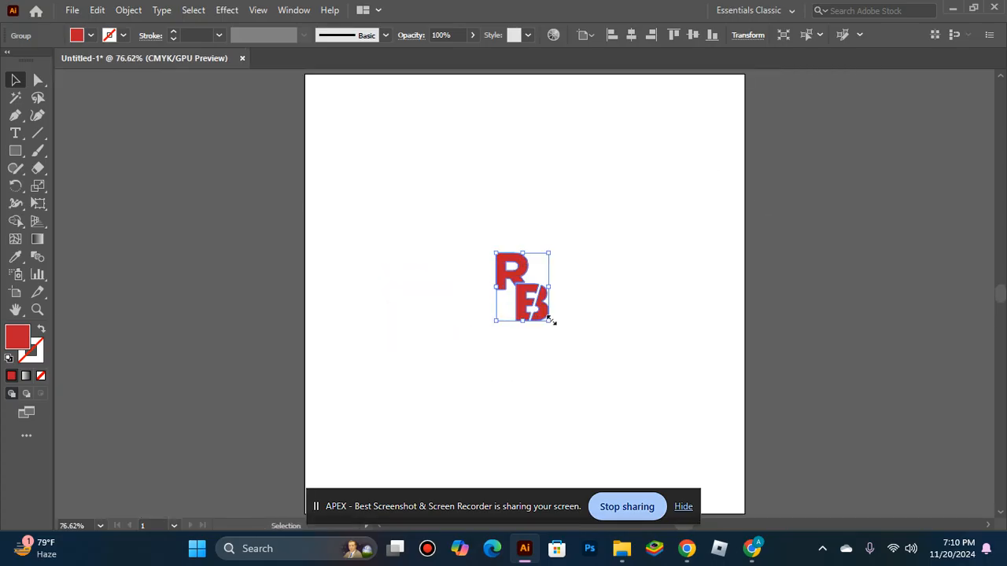
drag(548, 318, 572, 350)
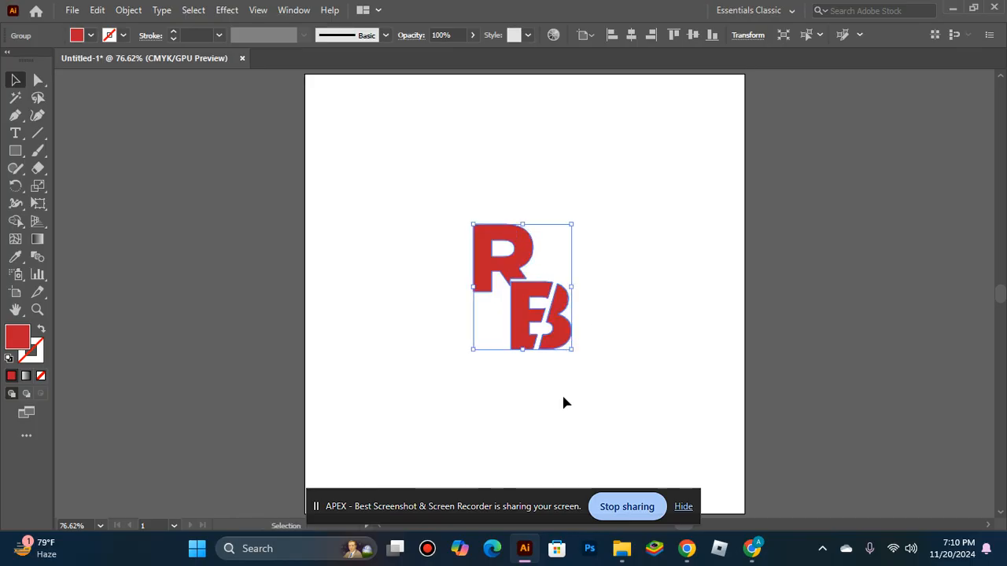
click(561, 403)
Step: Shift the letter group slightly and ungroup the R and B
mouse_move(527, 325)
mouse_down()
mouse_move(517, 358)
mouse_move(519, 329)
mouse_up()
click(480, 395)
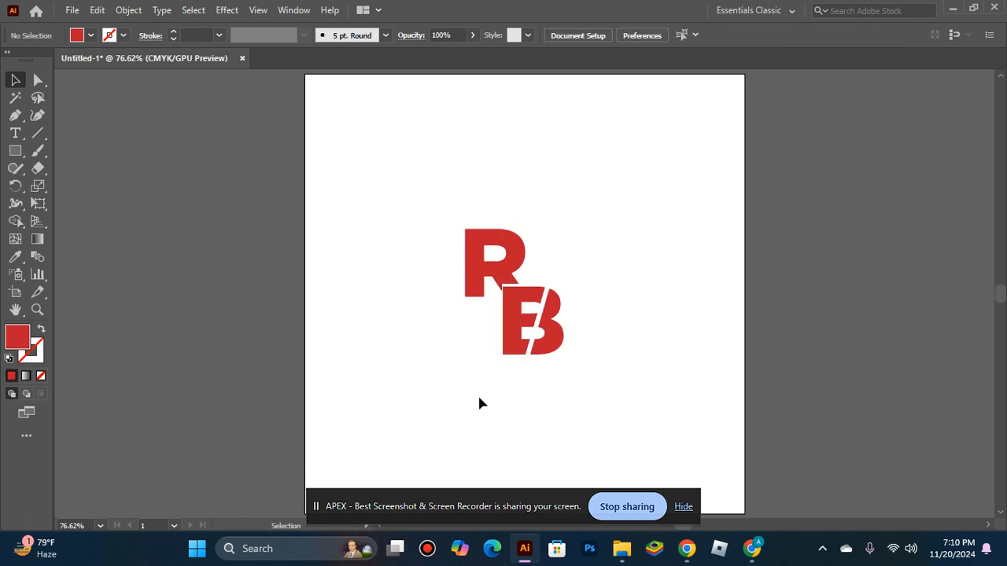
click(507, 339)
right_click(507, 338)
click(552, 199)
click(554, 367)
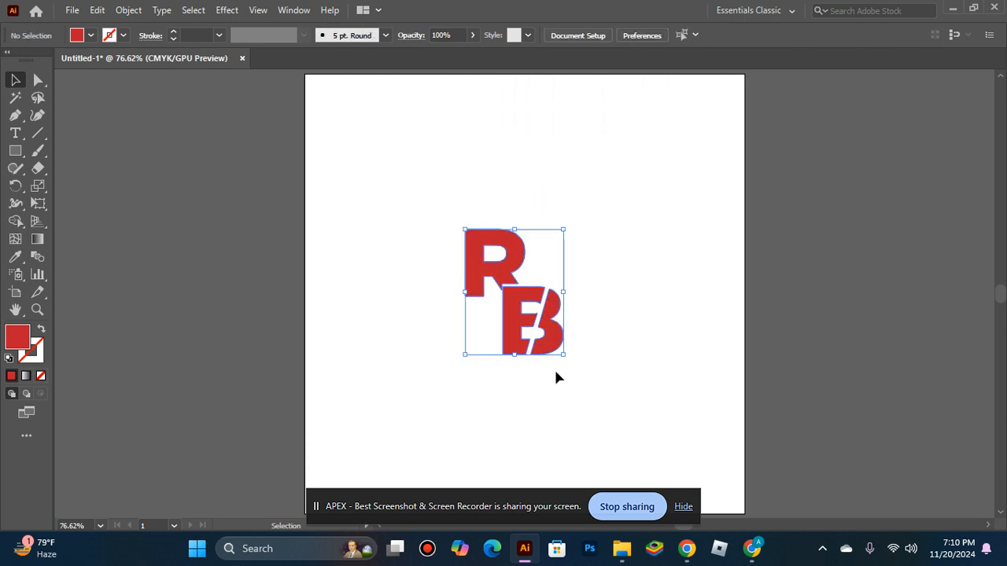
Step: Move the B up beside the R and nudge it down three steps onto the R's baseline
click(528, 349)
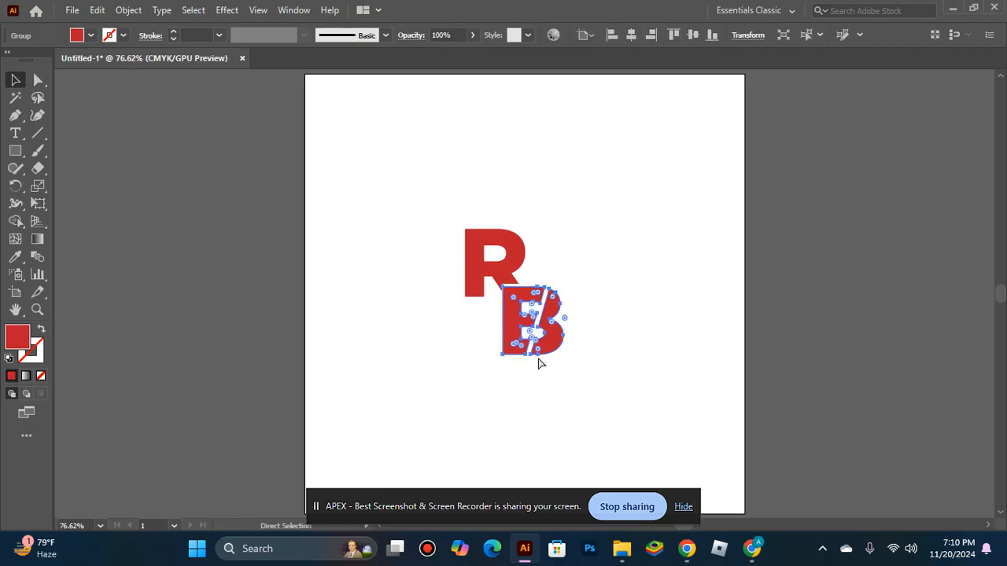
click(524, 348)
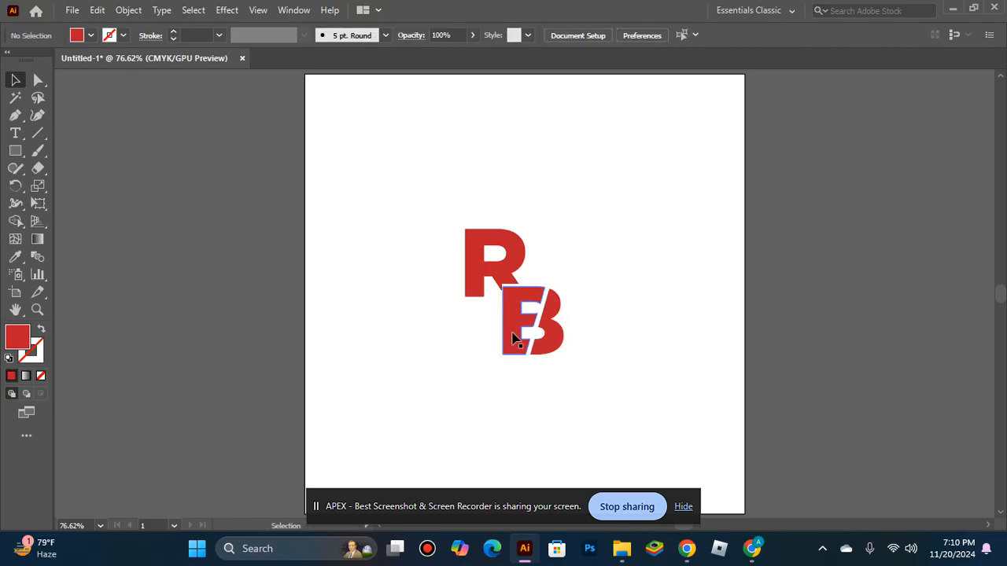
drag(514, 330, 542, 276)
key(Down)
key(Down)
key(Down)
key(Down)
key(Down)
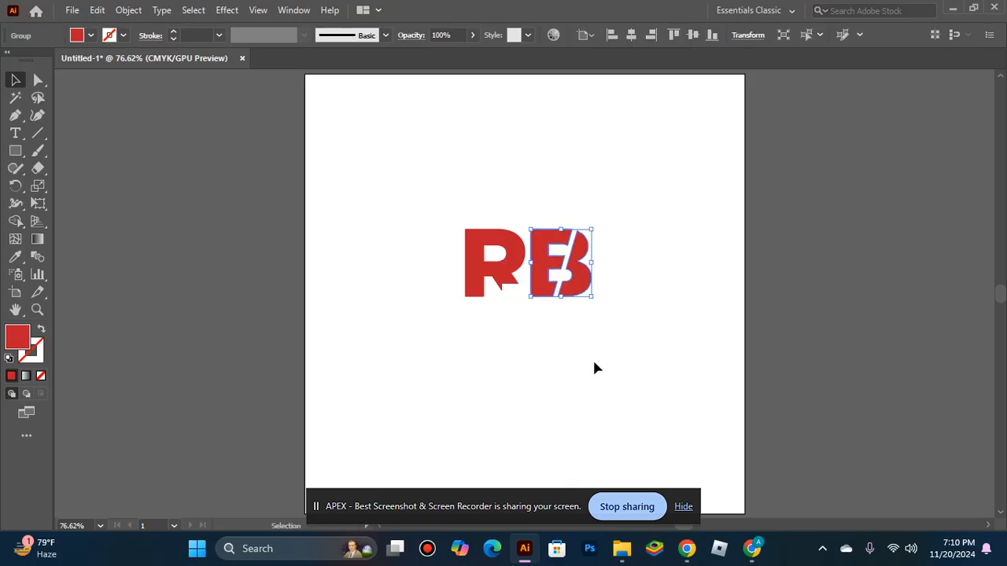
click(578, 356)
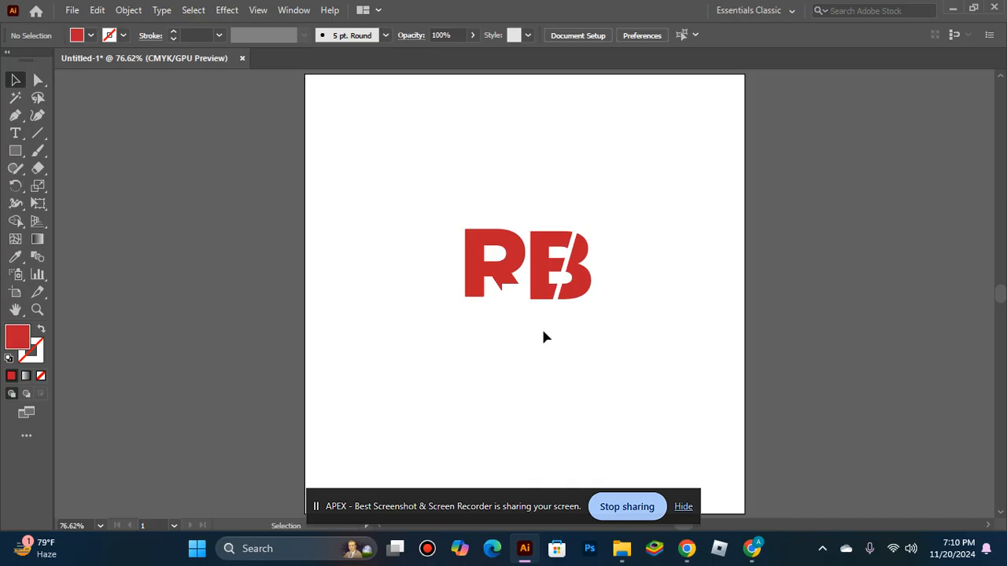
Step: Nudge the B up three steps and move it back below the R to its overlapping position
click(533, 297)
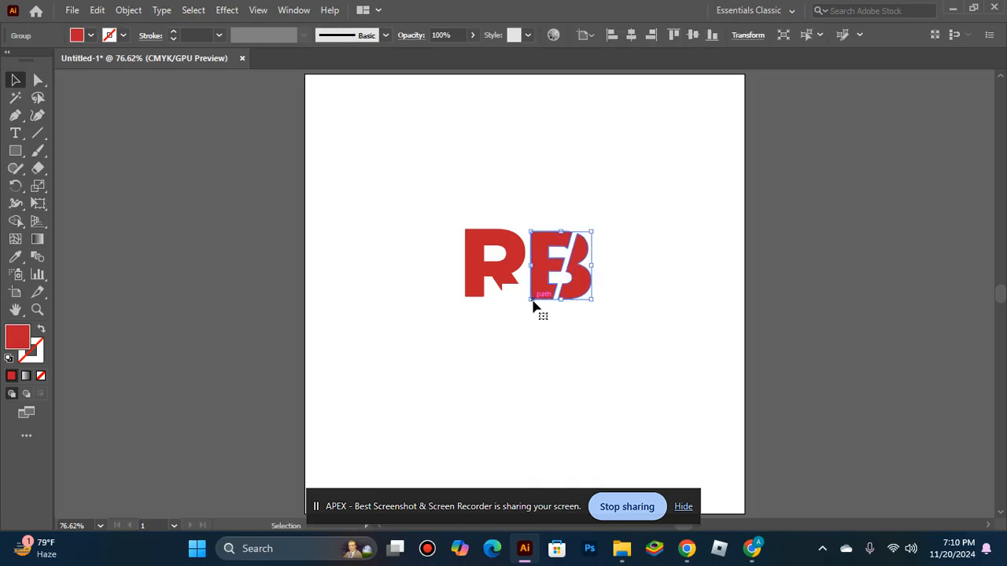
key(Up)
key(Up)
key(Up)
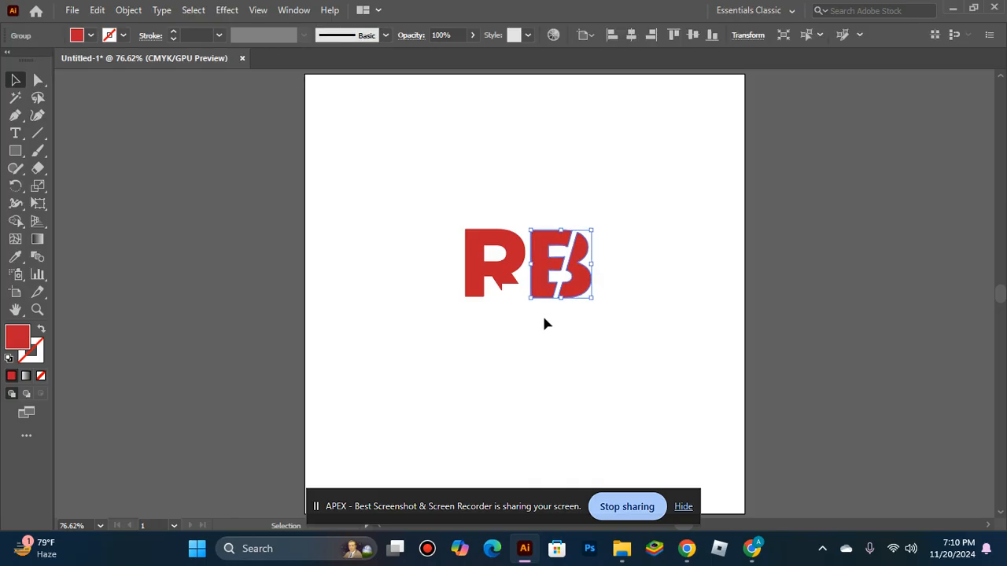
drag(536, 279, 506, 342)
click(476, 403)
click(515, 407)
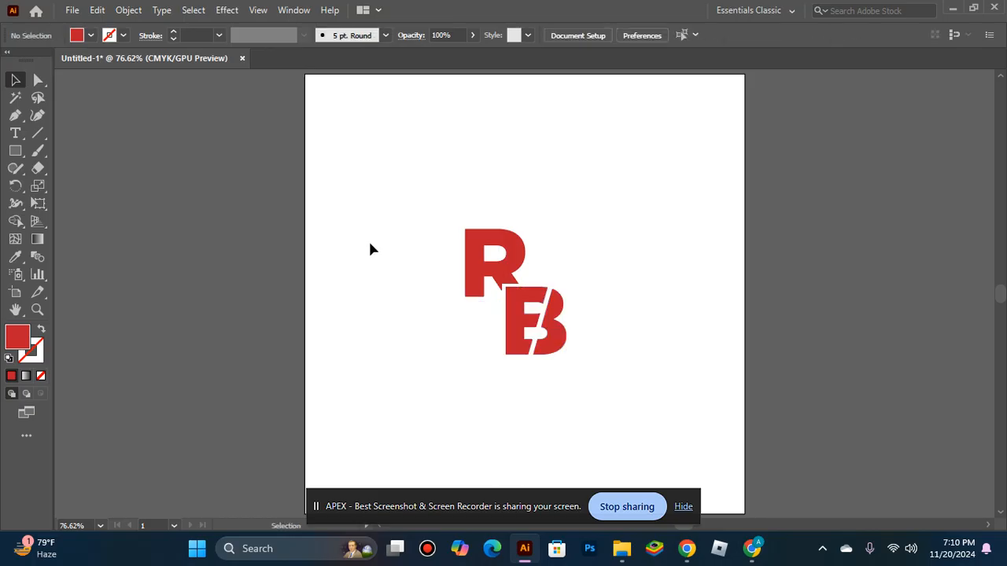
Step: Rotate the B slightly clockwise and shift it a little to the left
click(559, 320)
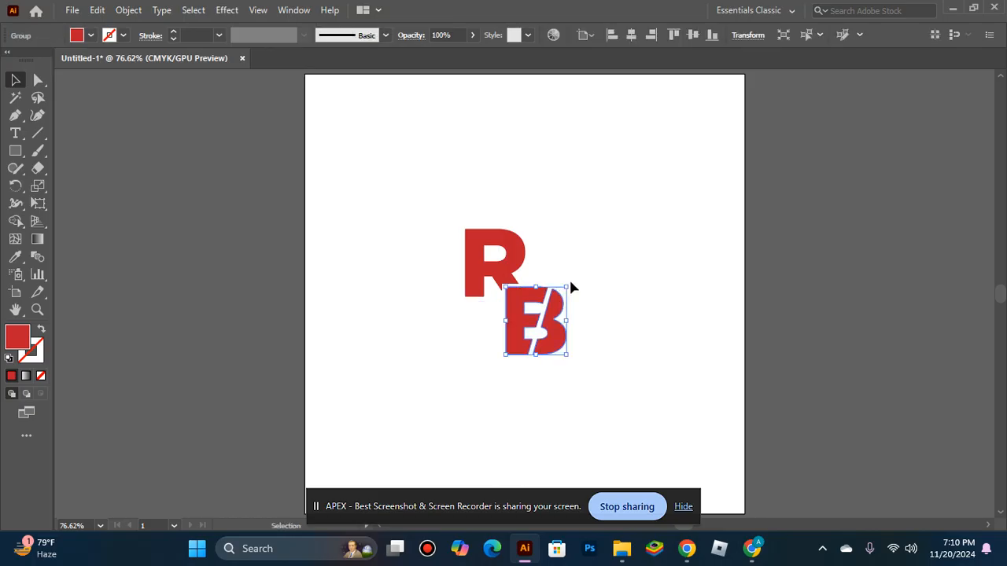
drag(568, 277, 578, 292)
click(544, 376)
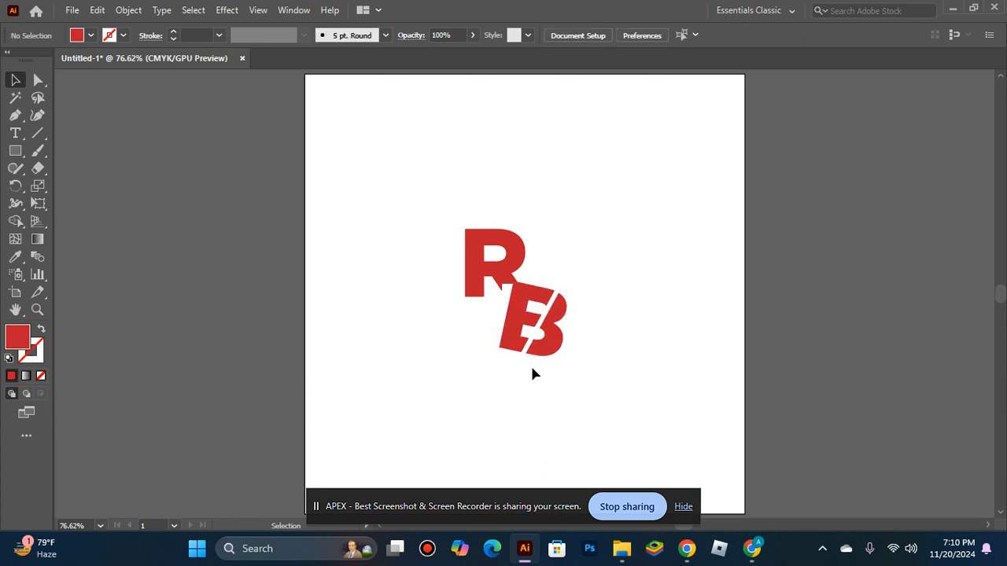
drag(543, 343, 531, 349)
click(558, 388)
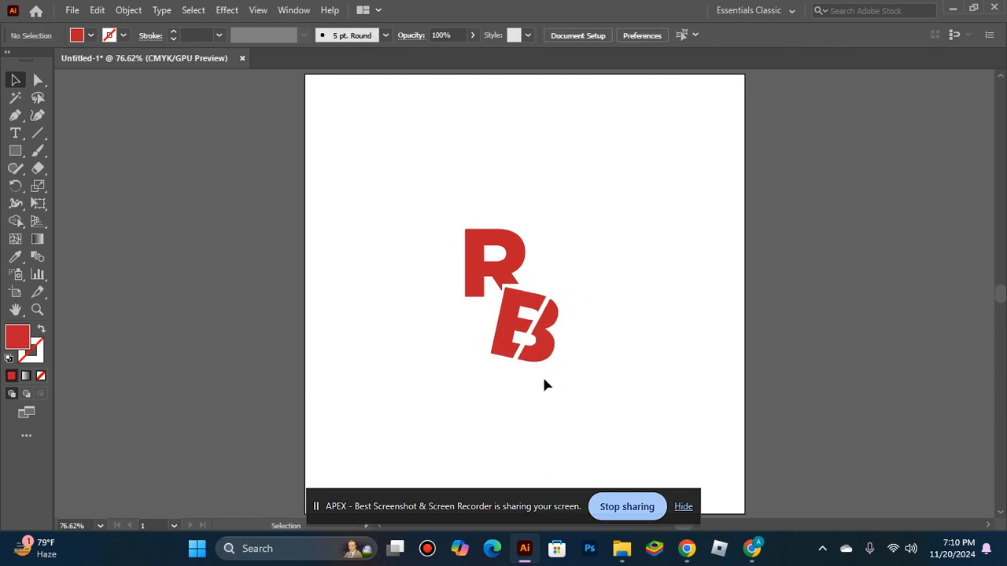
Step: Tilt the B further and move it up to the right of the R
click(538, 364)
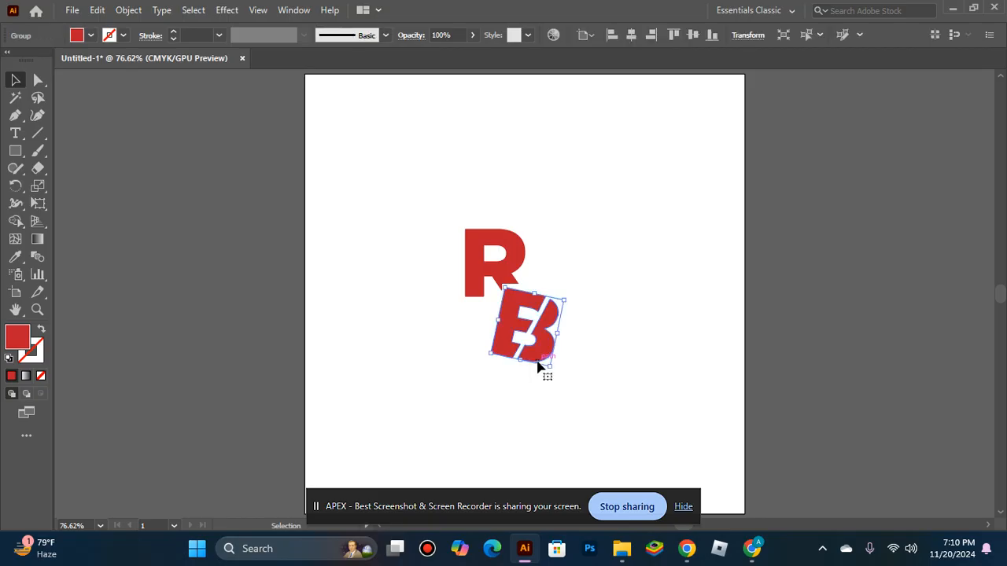
drag(563, 299, 553, 288)
key(ctrl+z)
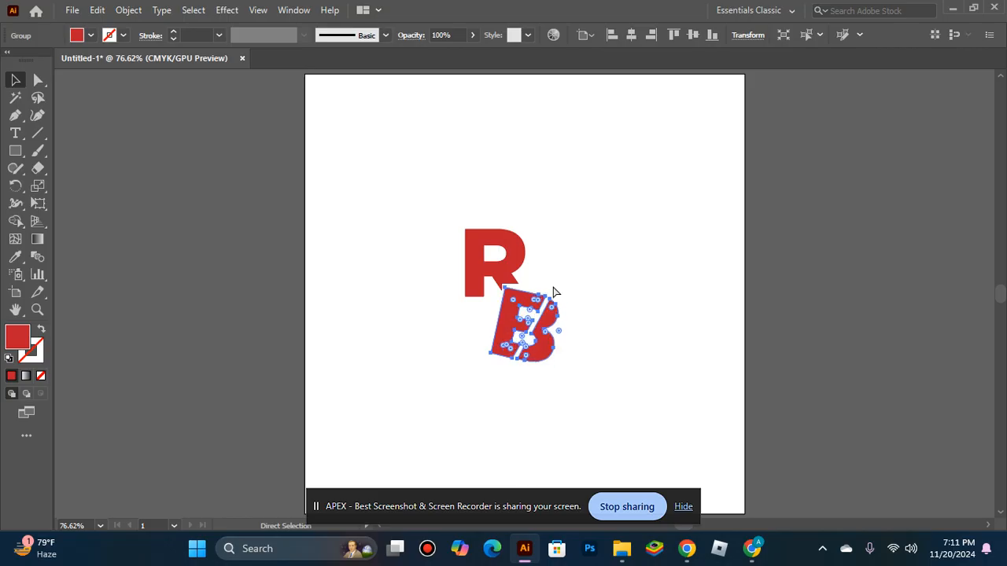
mouse_move(565, 292)
mouse_down()
mouse_move(548, 282)
mouse_move(570, 301)
mouse_move(575, 355)
mouse_move(507, 331)
mouse_move(474, 292)
mouse_move(529, 299)
mouse_move(541, 340)
mouse_move(550, 296)
mouse_move(536, 286)
mouse_move(549, 296)
mouse_up()
drag(552, 338, 606, 293)
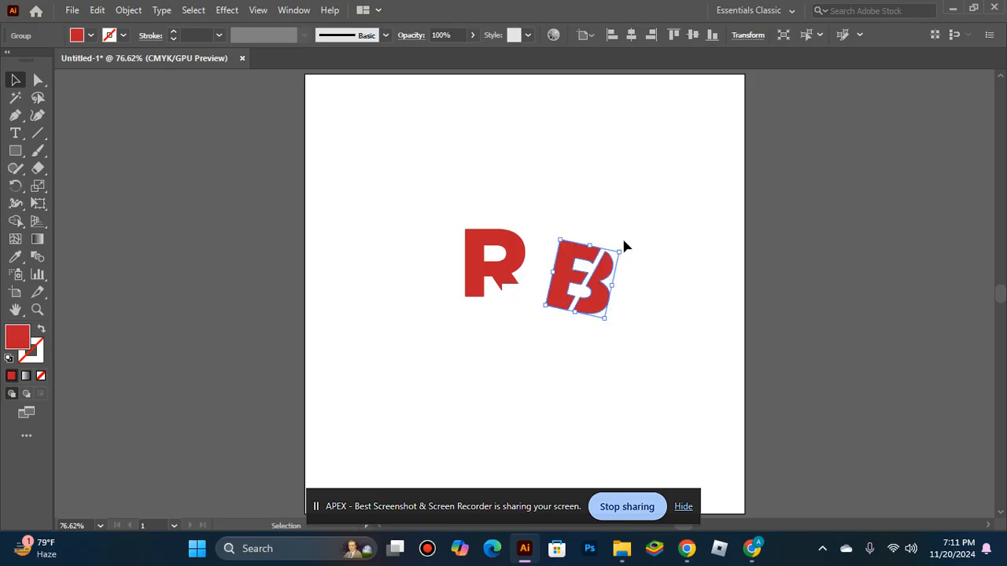
Step: Rotate the B back to upright
drag(621, 250, 609, 230)
click(601, 334)
click(612, 252)
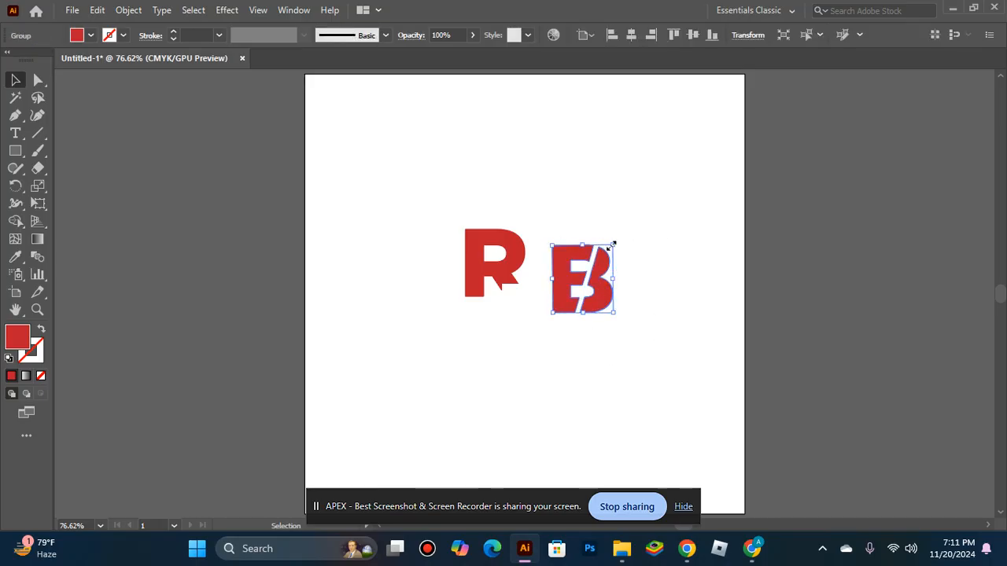
drag(611, 246, 618, 249)
click(641, 351)
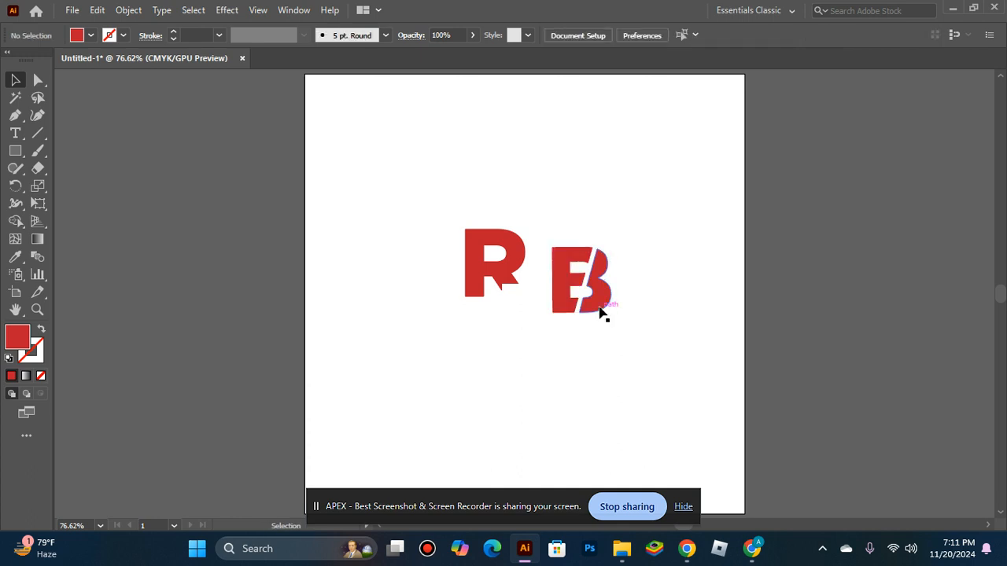
Step: Move the B left so it sits beside the R, overlapping the R's leg
drag(590, 300, 572, 283)
mouse_move(571, 280)
mouse_down()
mouse_move(577, 275)
mouse_move(580, 285)
mouse_move(560, 277)
mouse_up()
click(540, 358)
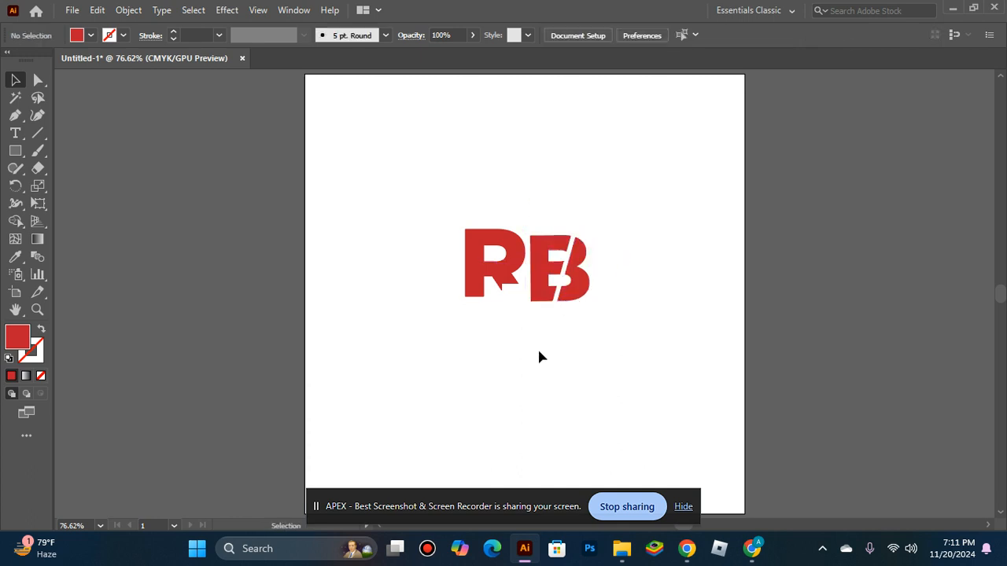
click(550, 297)
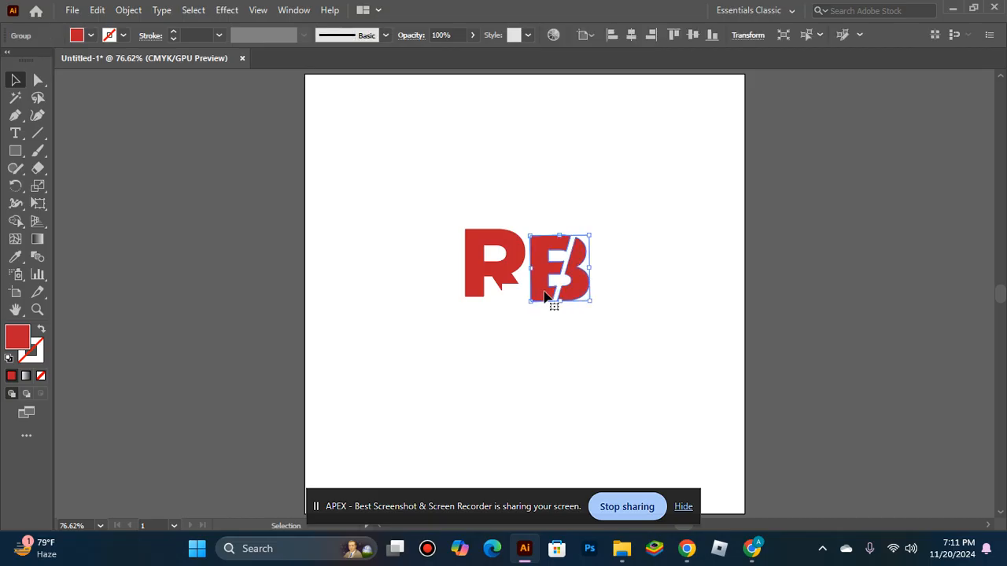
click(542, 383)
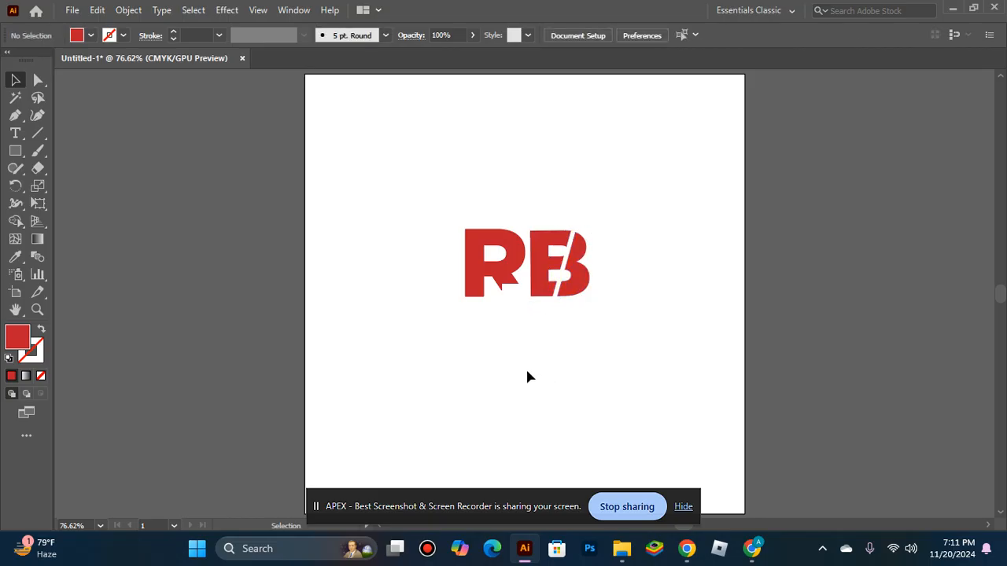
Step: Select both letters and group them into one logo
drag(406, 152, 548, 371)
key(a)
key(ctrl+g)
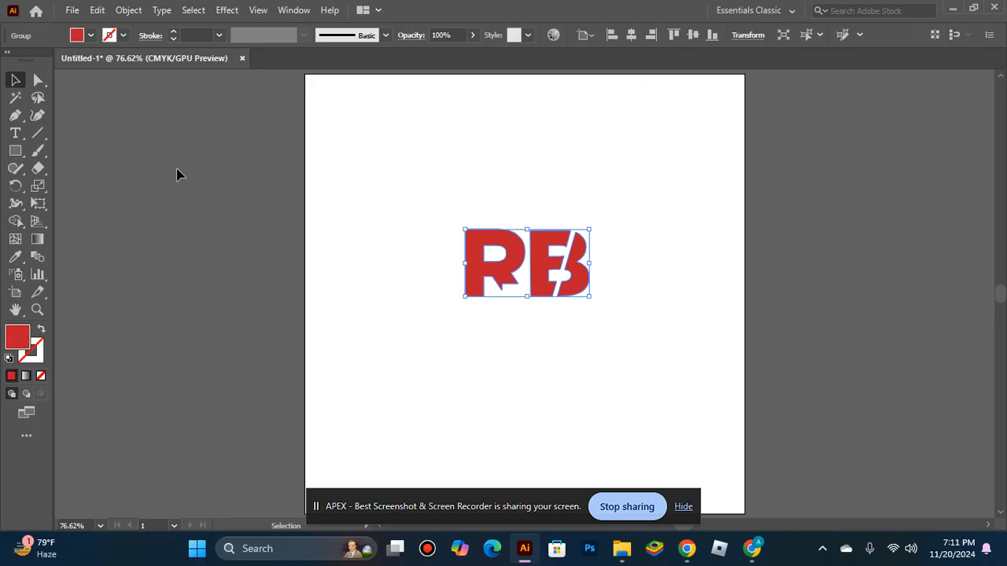
Step: Center the logo horizontally and vertically on the artboard with Align and close the panel
click(290, 9)
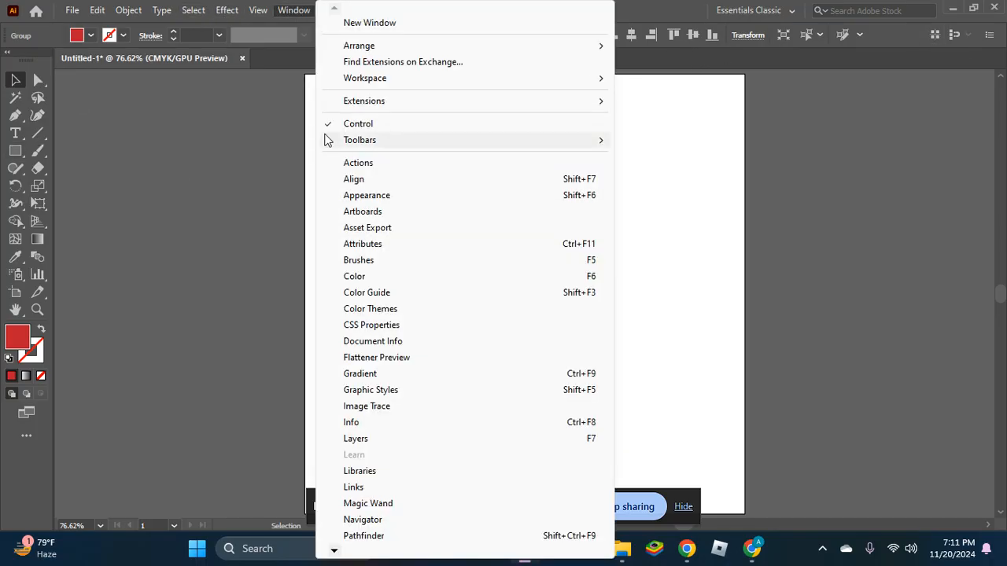
click(353, 179)
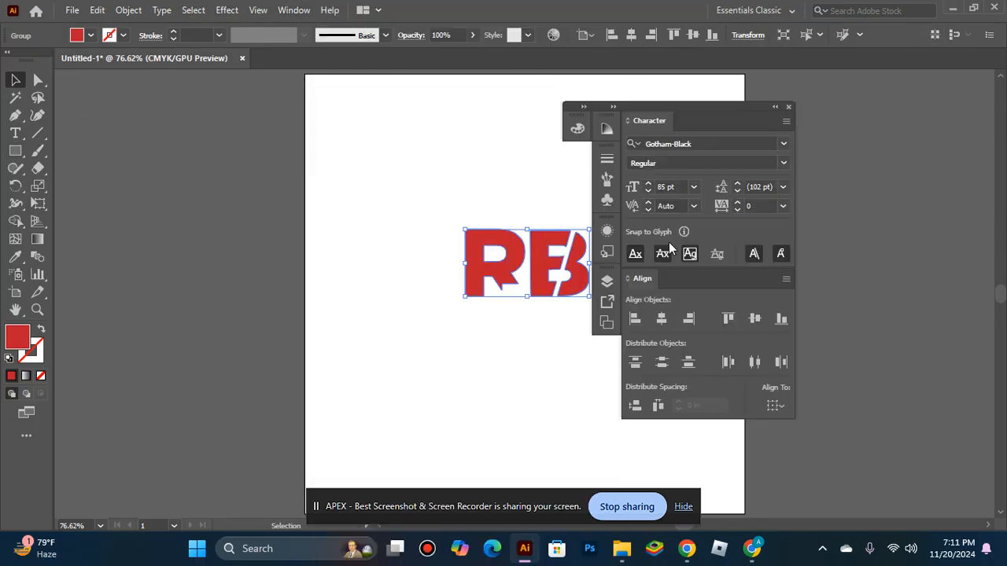
click(662, 316)
click(752, 319)
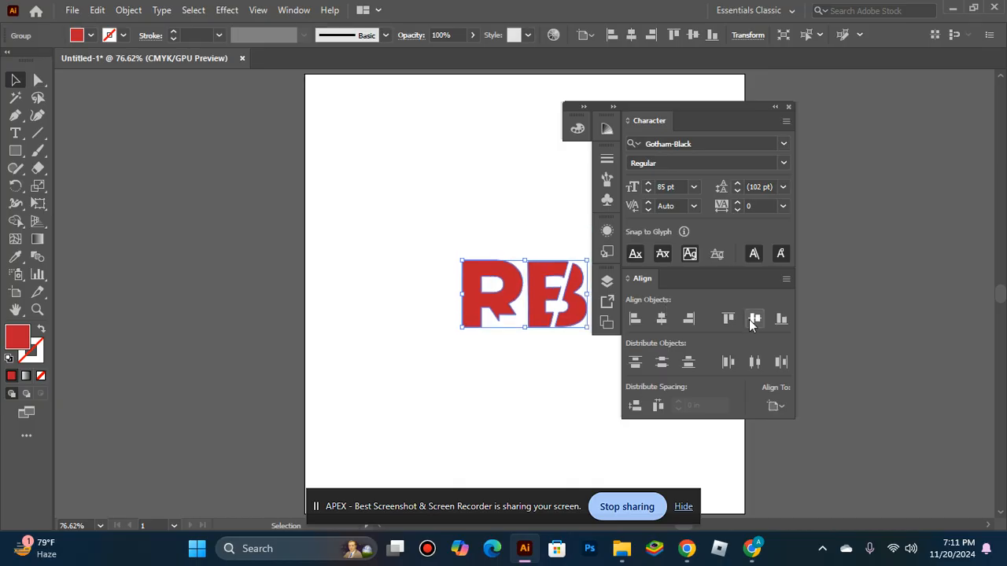
click(788, 107)
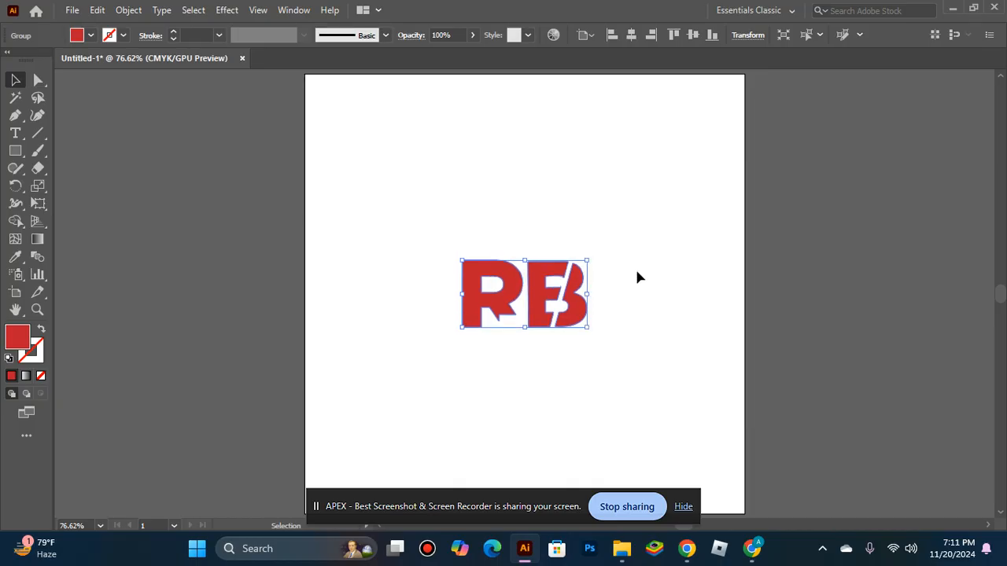